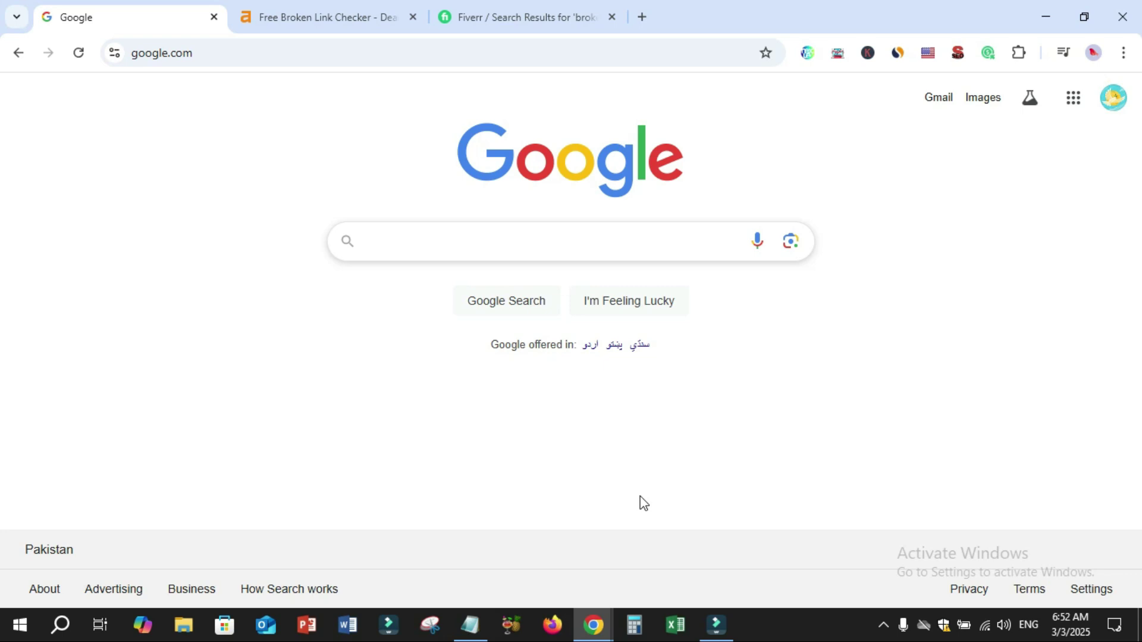
Step: Search Google for "write for us + fashion" and open the Pinktown USA, Fashion Studies Journal, Hula Global and Fashion School Snitch results in new tabs
text(wri)
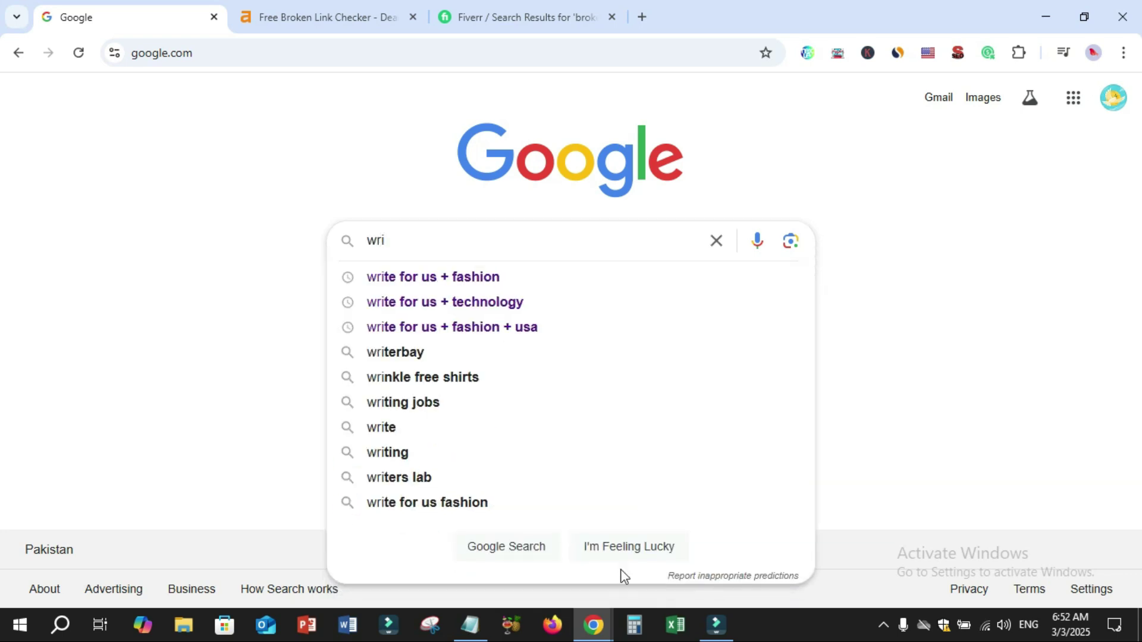
click(473, 280)
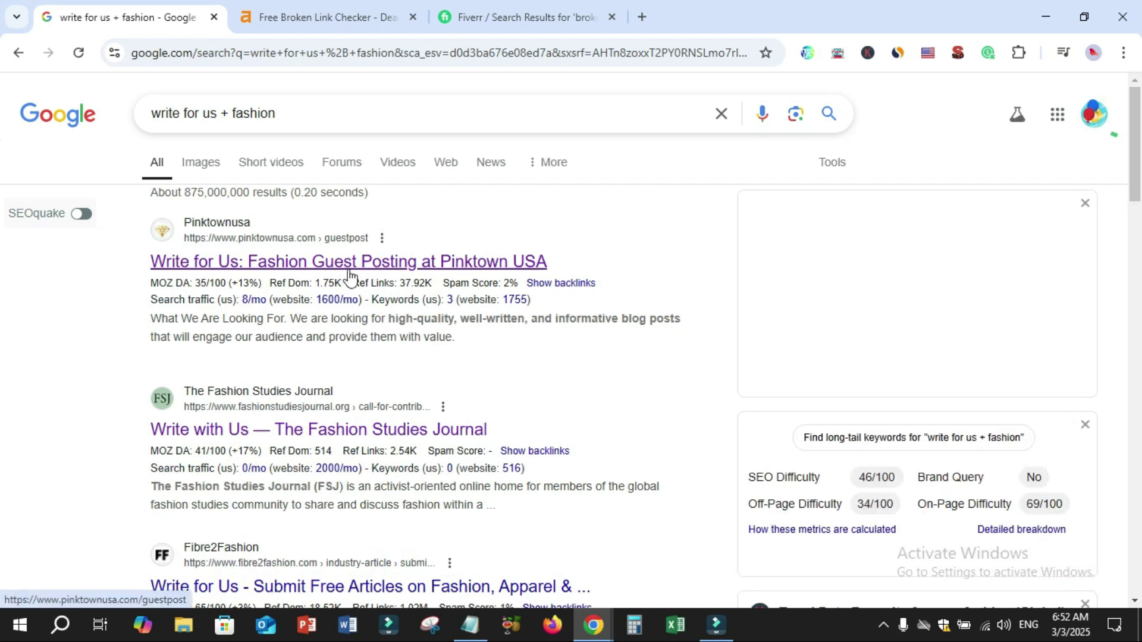
middle_click(361, 269)
scroll(364, 276, down, 3)
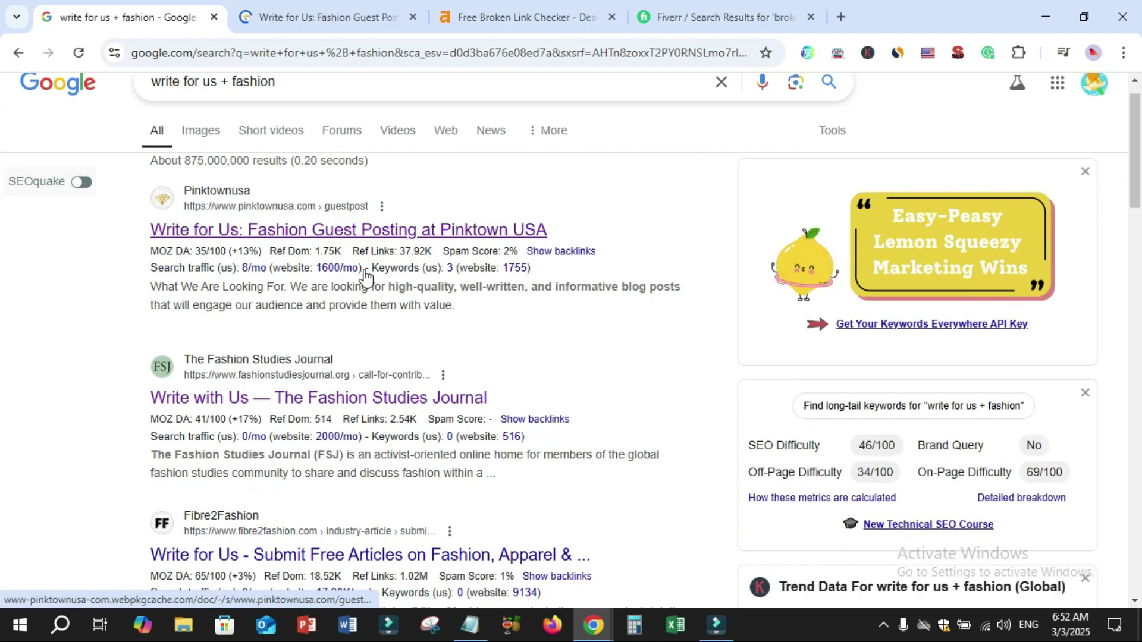
middle_click(373, 264)
scroll(373, 264, down, 3)
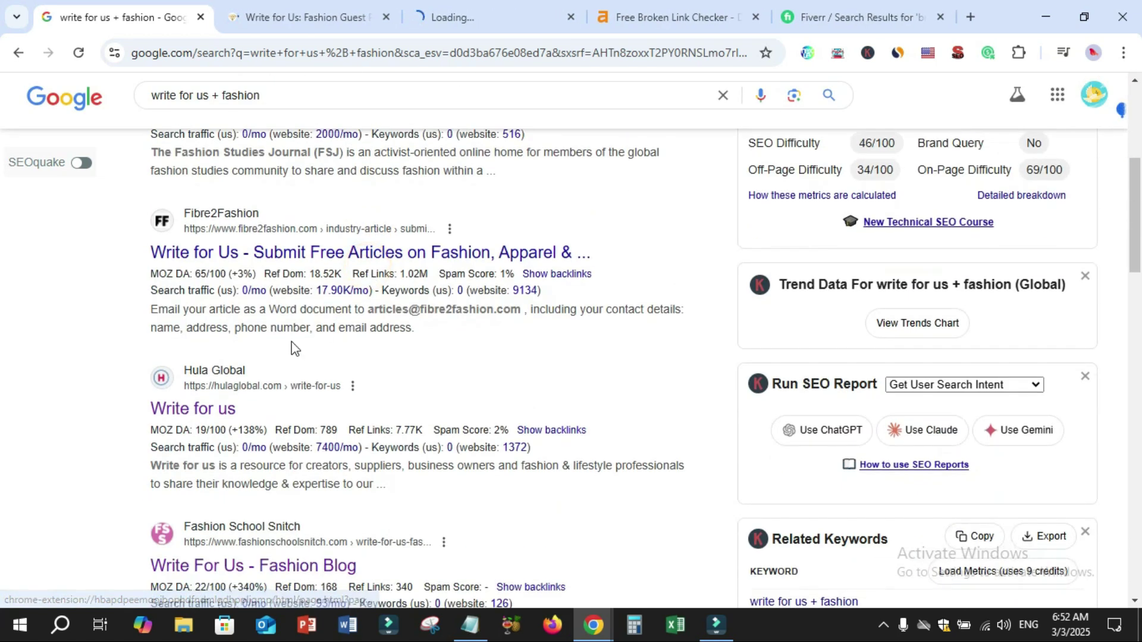
middle_click(217, 410)
scroll(357, 387, down, 3)
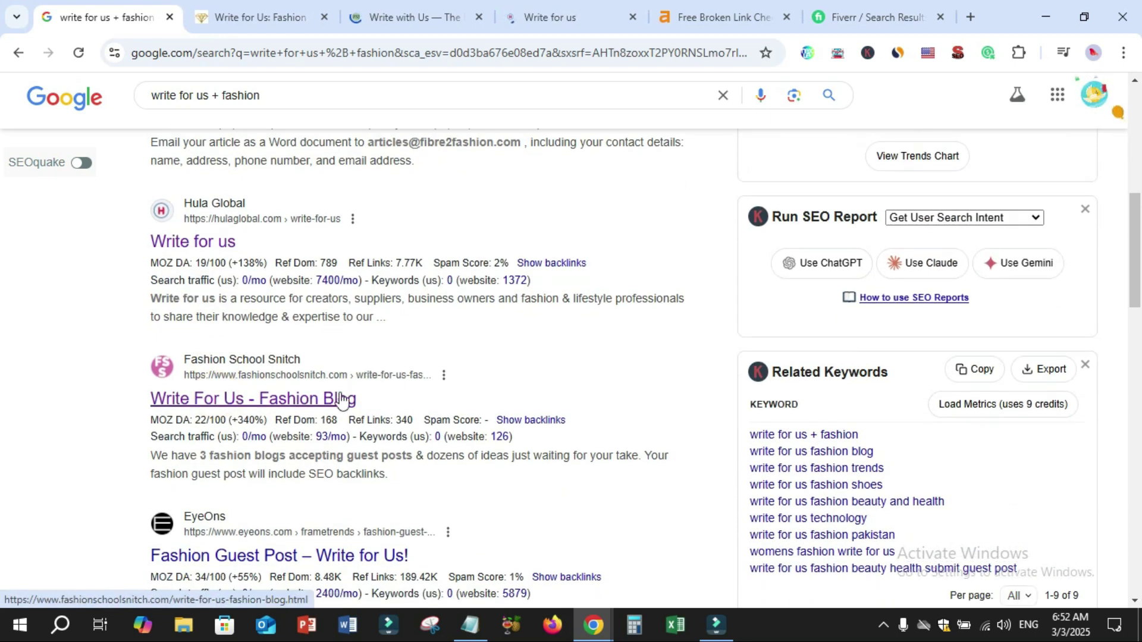
middle_click(333, 402)
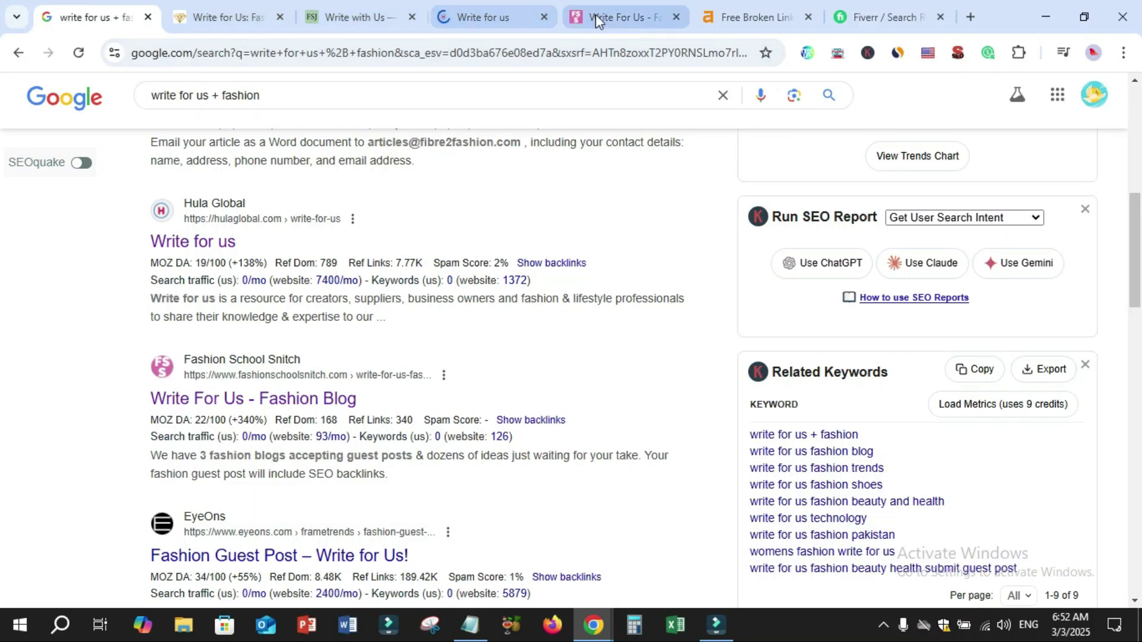
Step: Close the old Ahrefs broken-links report and reopen the free Broken Link Checker from the Ahrefs home page
click(753, 16)
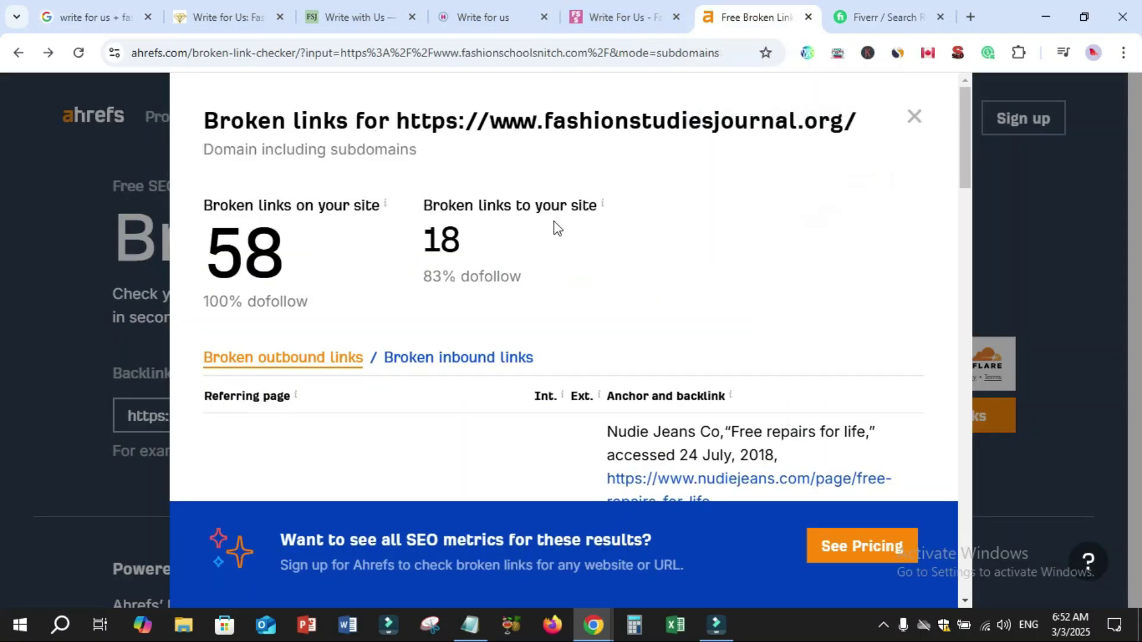
click(915, 117)
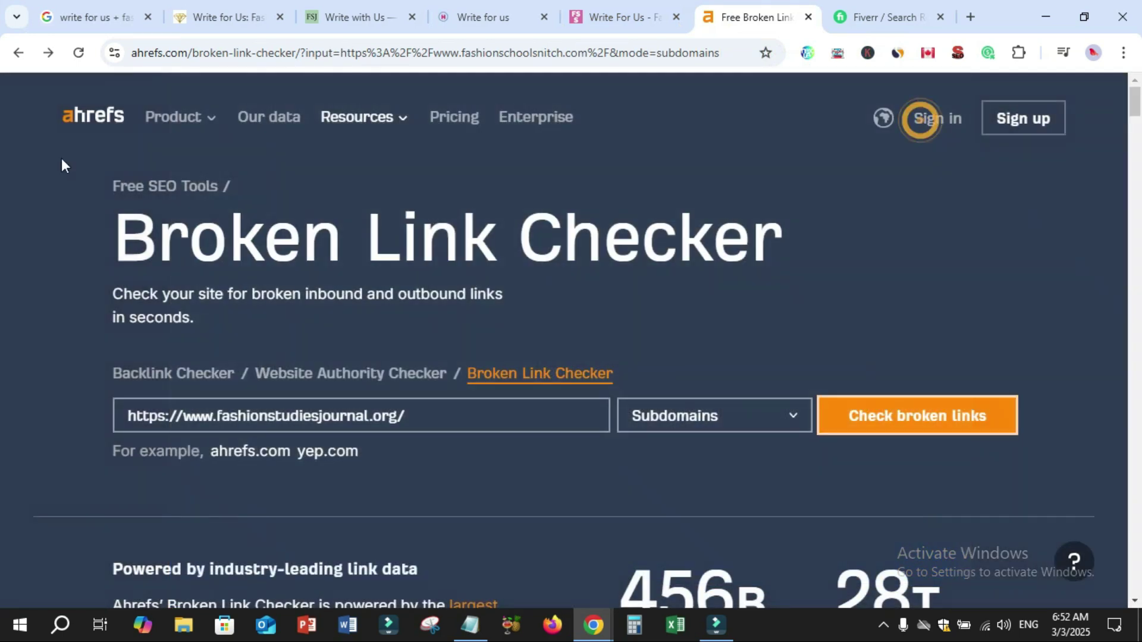
click(95, 120)
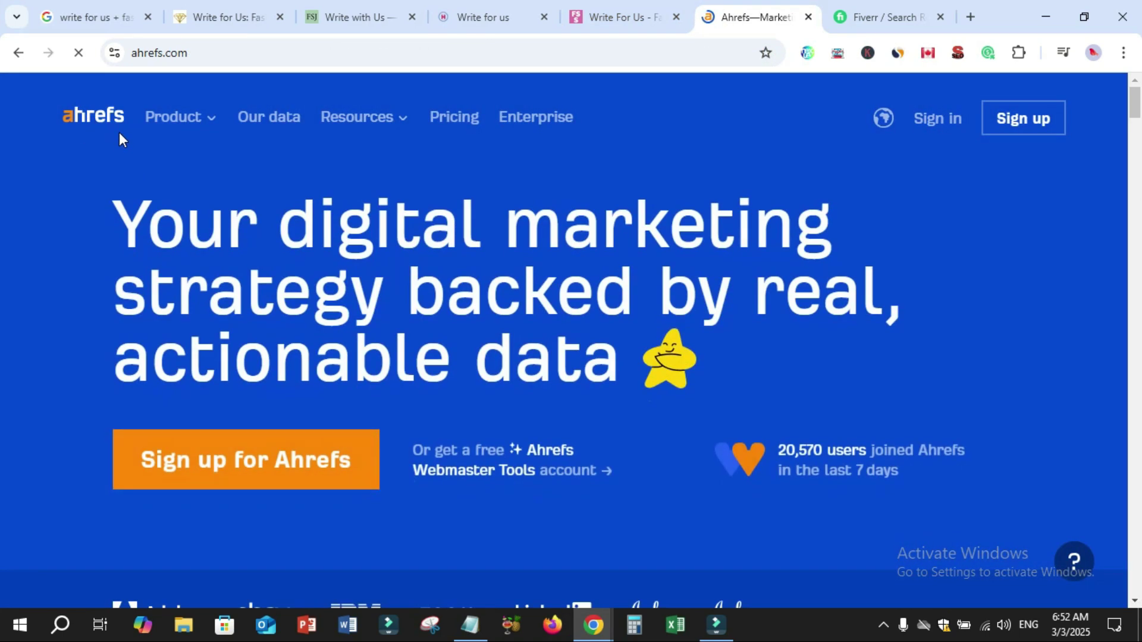
drag(1136, 113, 1140, 574)
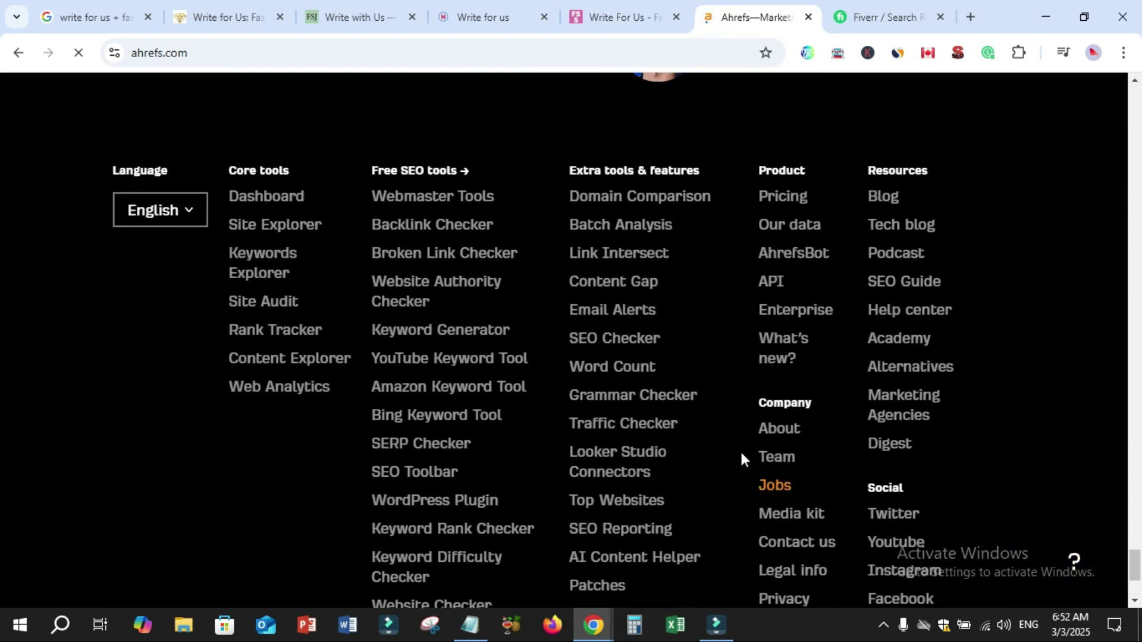
click(458, 254)
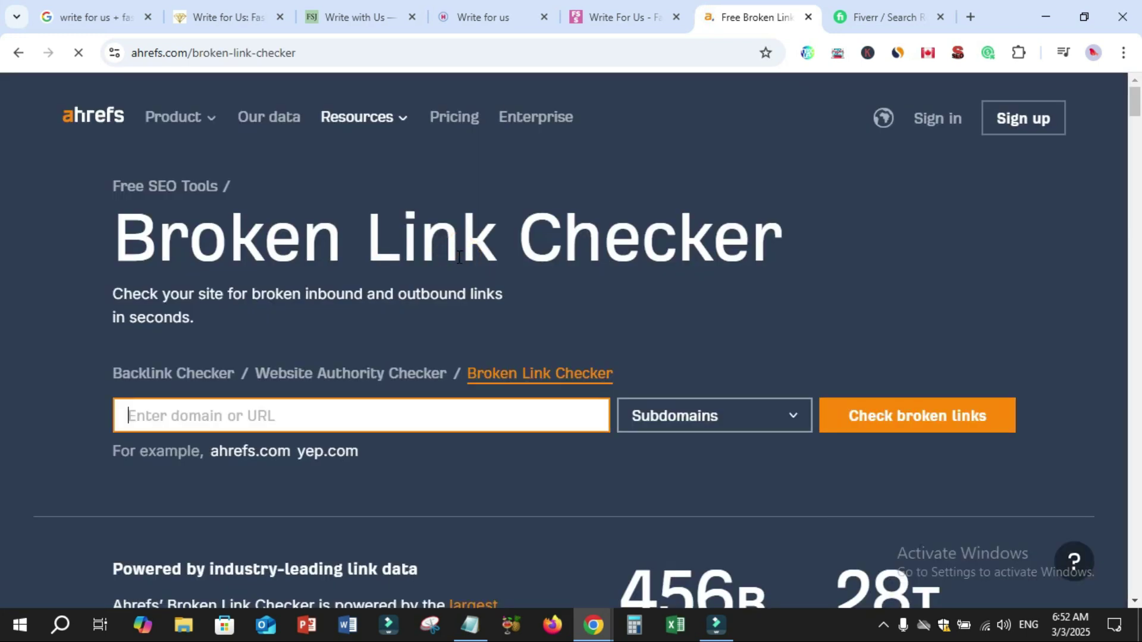
click(594, 19)
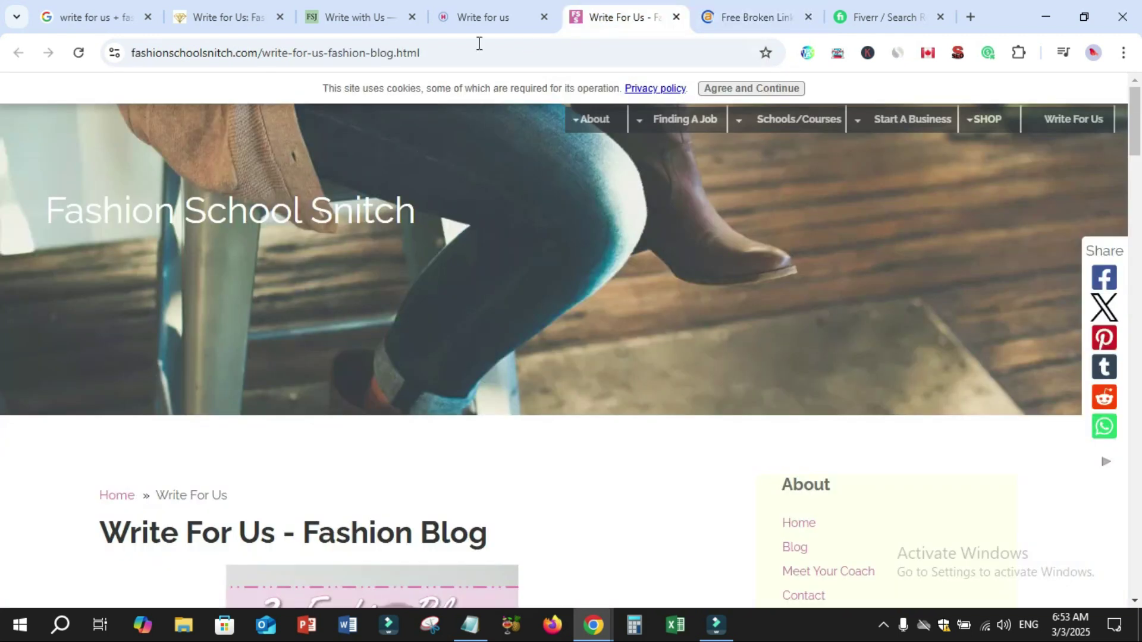
double_click(237, 52)
click(325, 53)
drag(324, 53, 133, 54)
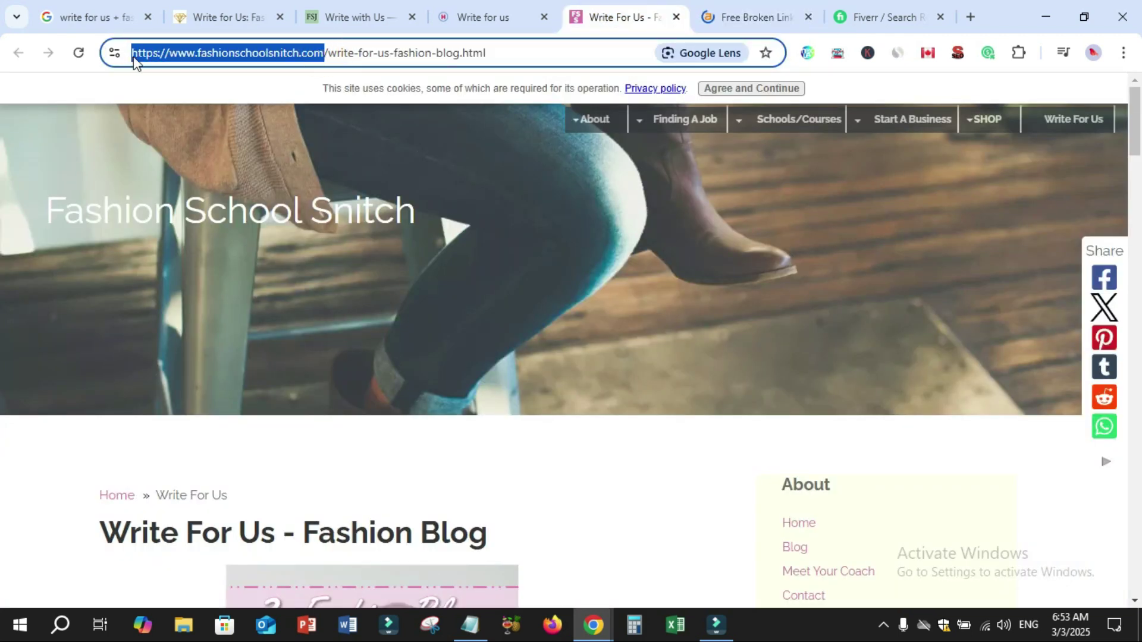
key(ctrl+x)
click(750, 16)
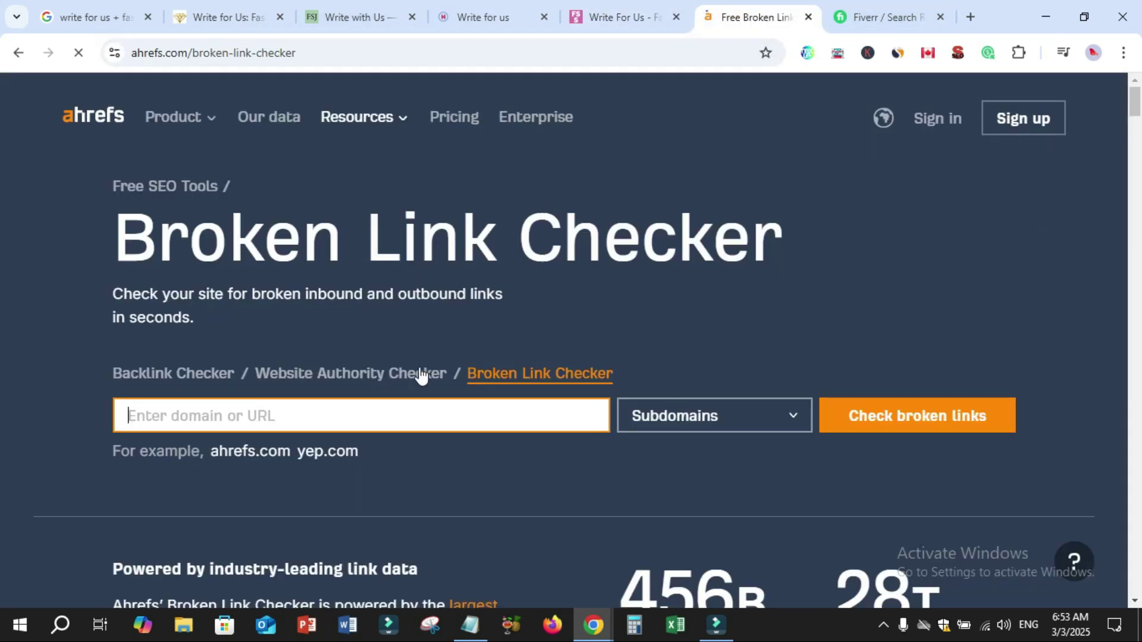
click(385, 416)
key(ctrl+v)
click(895, 424)
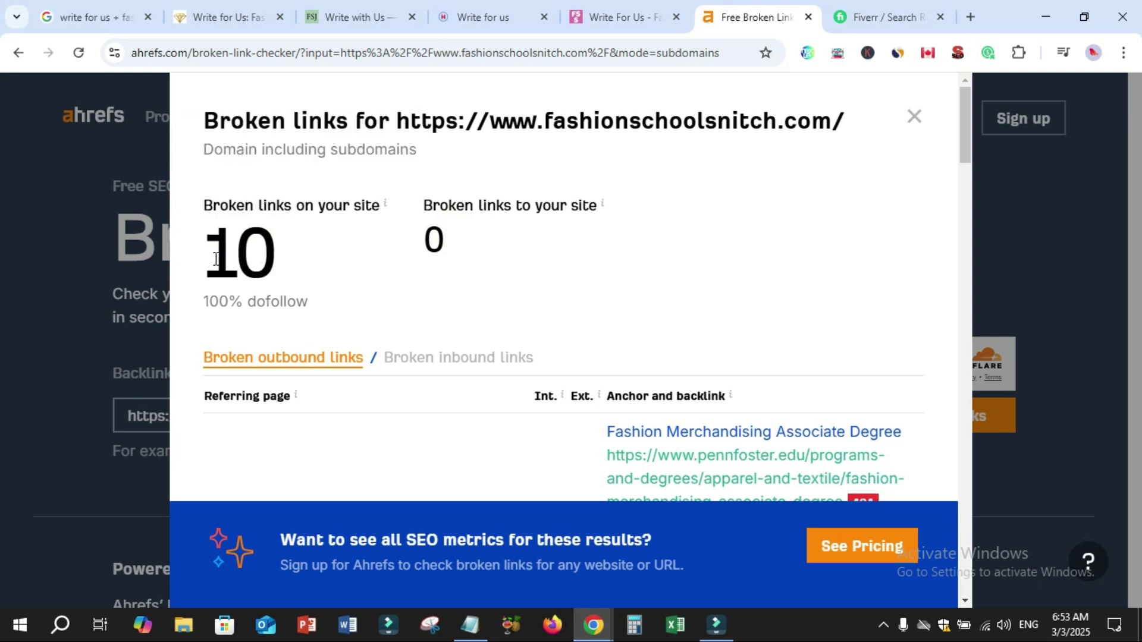
drag(213, 260, 272, 270)
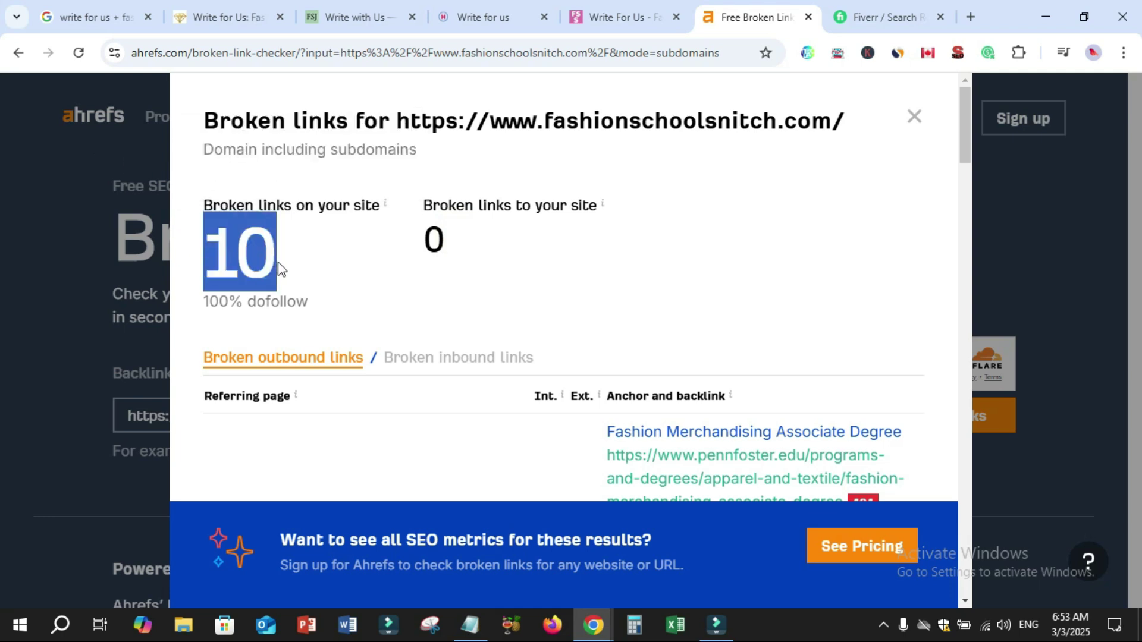
double_click(432, 245)
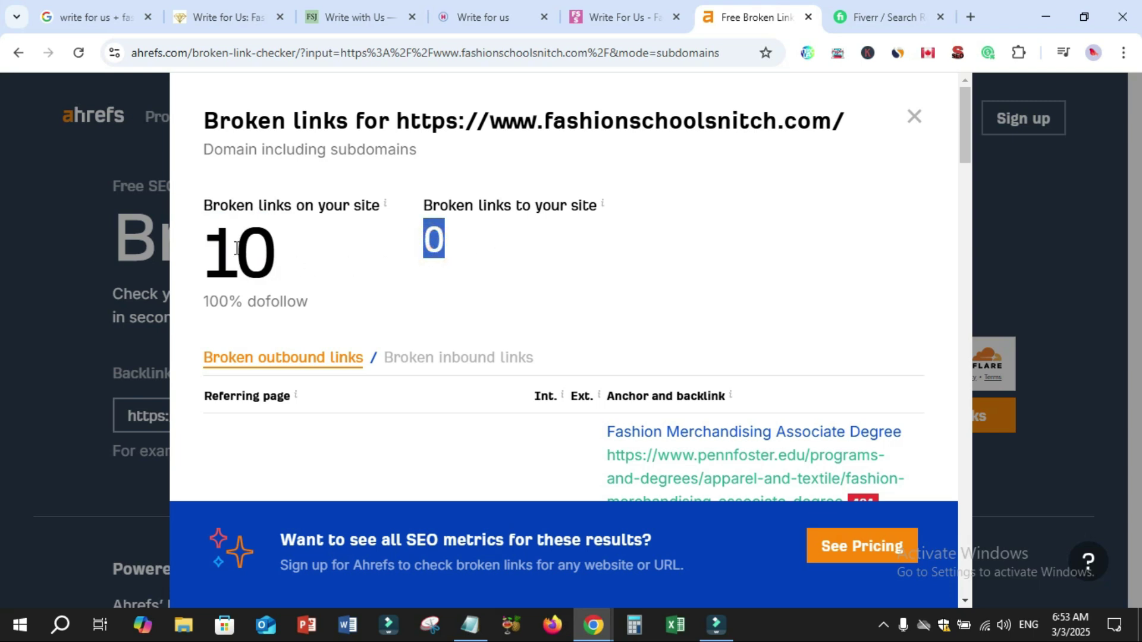
double_click(257, 256)
click(256, 257)
drag(265, 257, 215, 256)
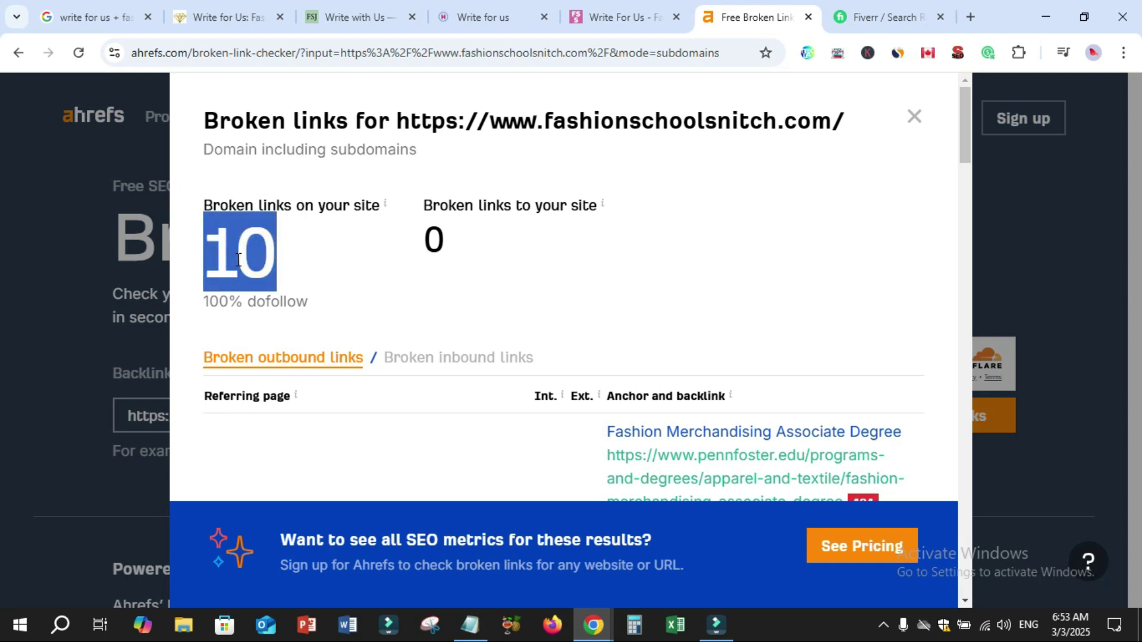
click(601, 27)
click(470, 26)
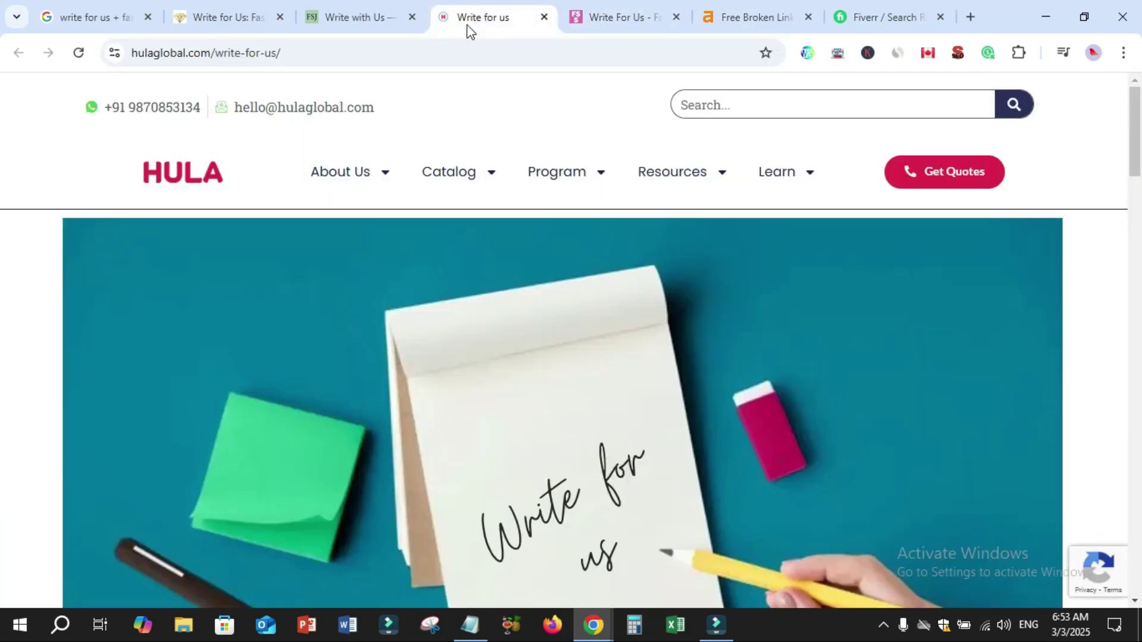
click(225, 53)
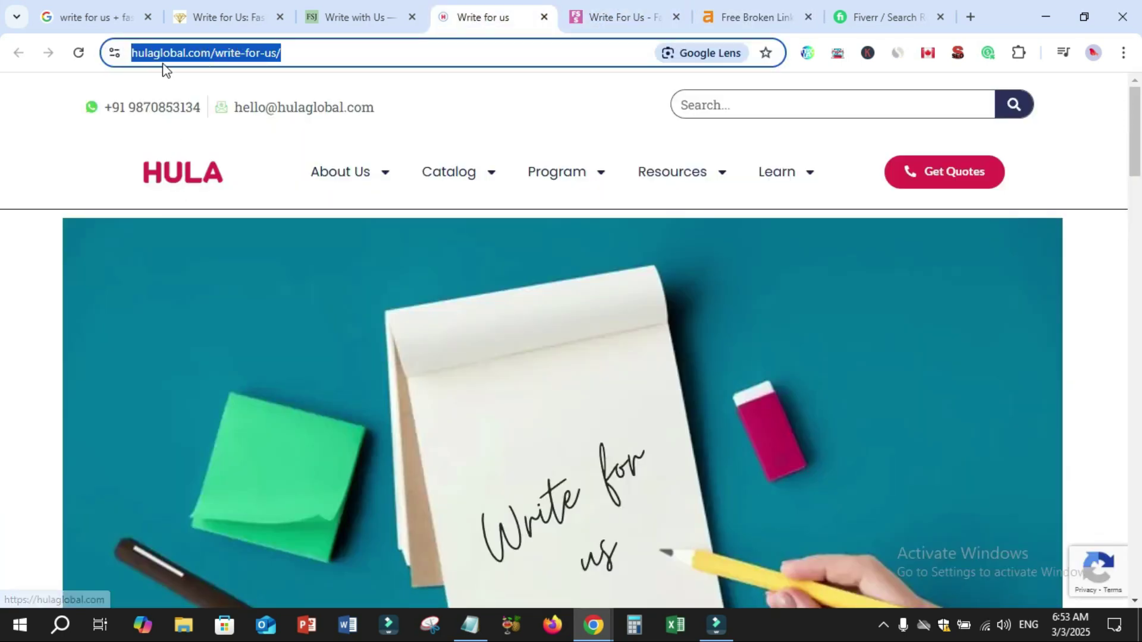
click(176, 54)
drag(249, 53, 132, 53)
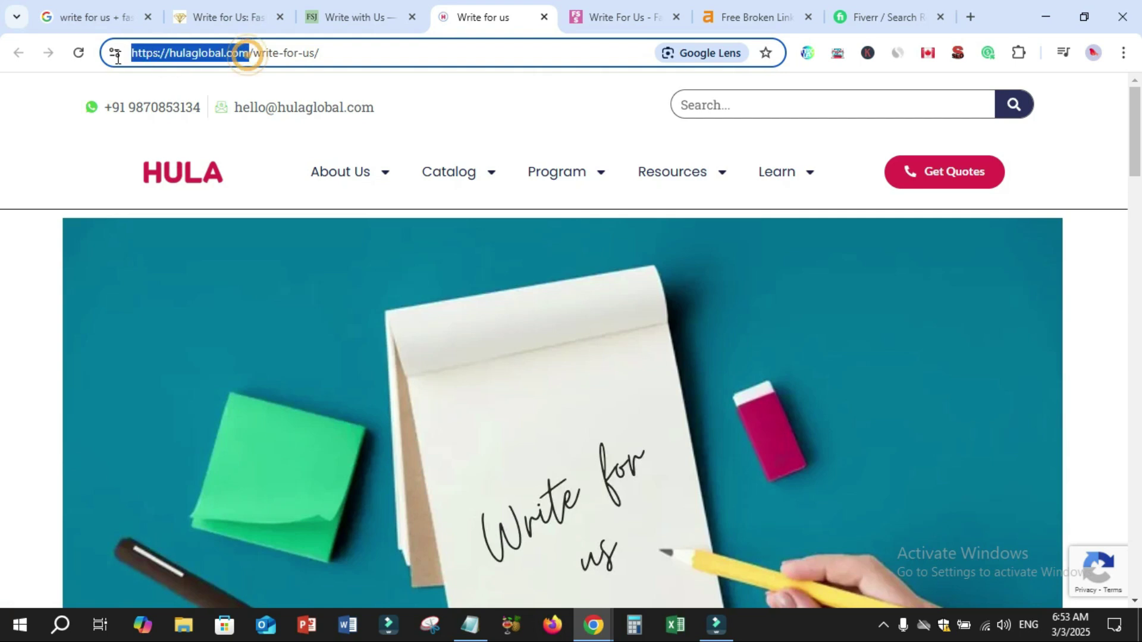
right_click(160, 57)
click(213, 212)
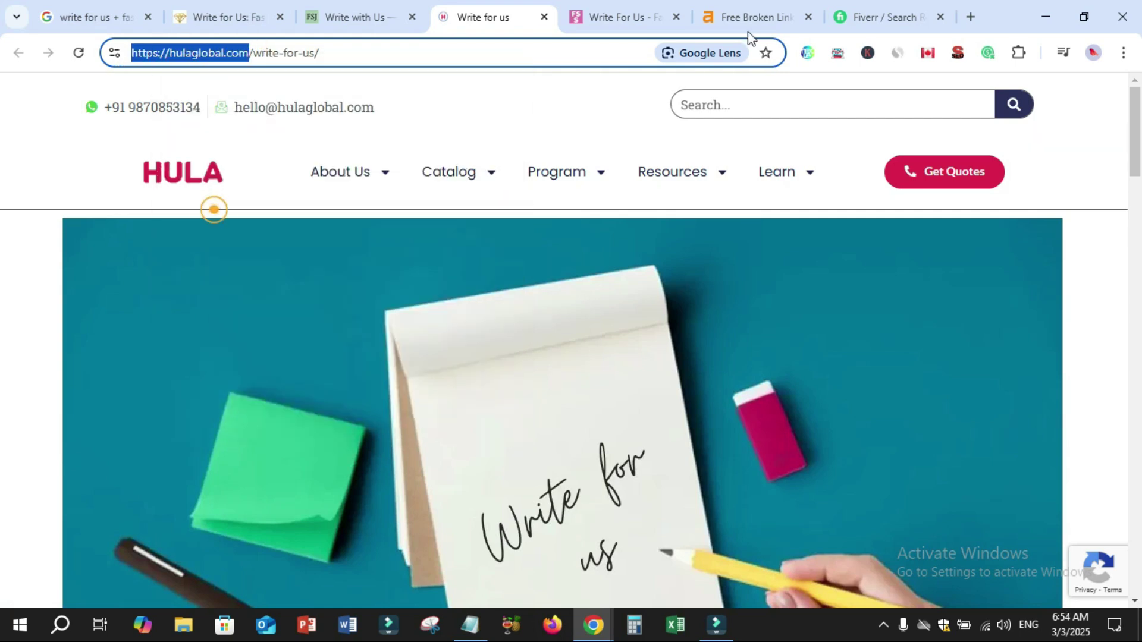
click(755, 18)
click(916, 116)
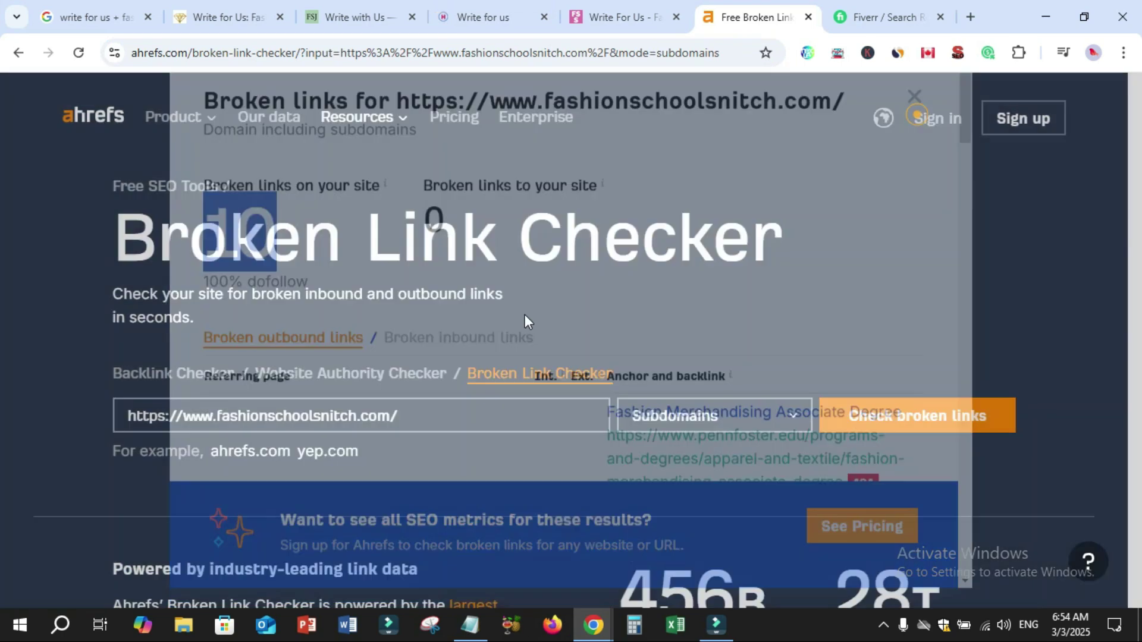
double_click(291, 415)
triple_click(291, 415)
right_click(291, 416)
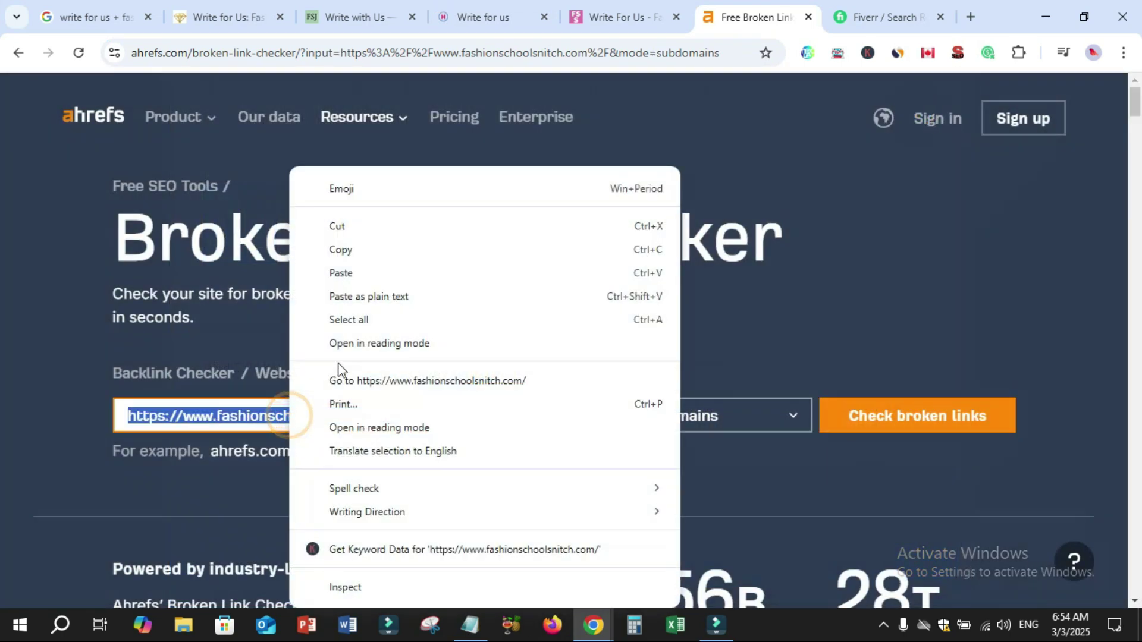
click(362, 279)
click(923, 418)
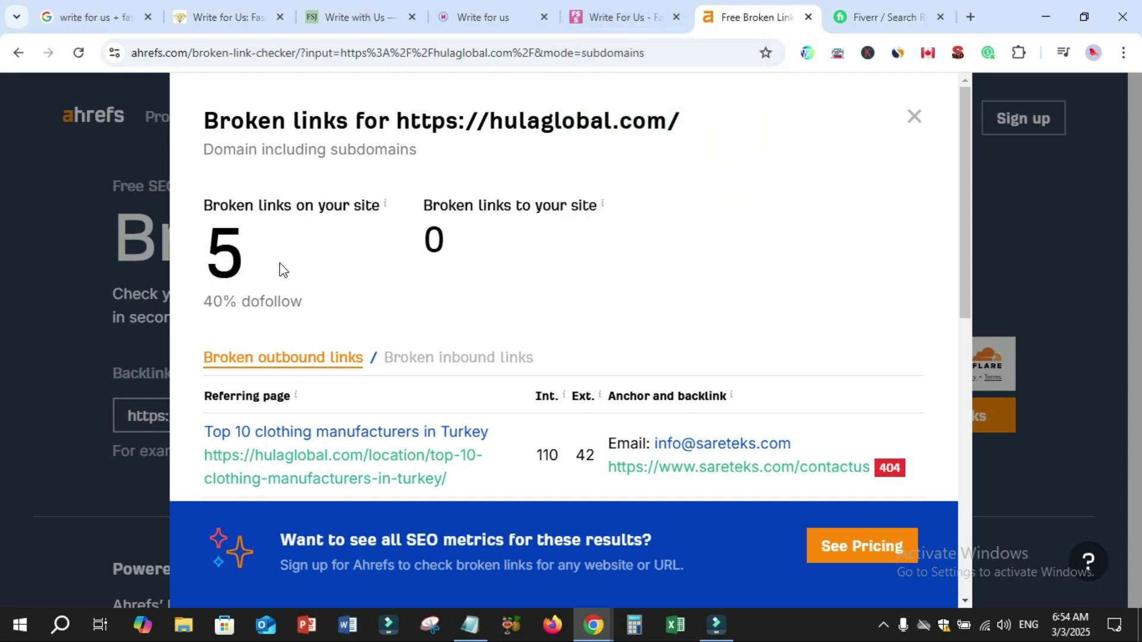
double_click(432, 240)
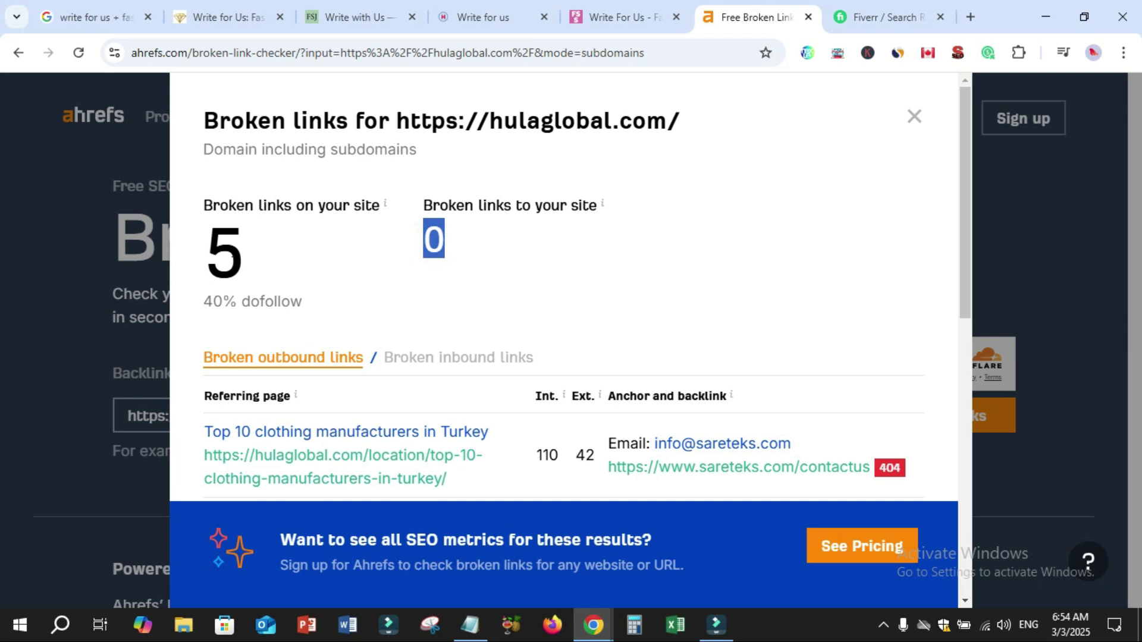
double_click(214, 259)
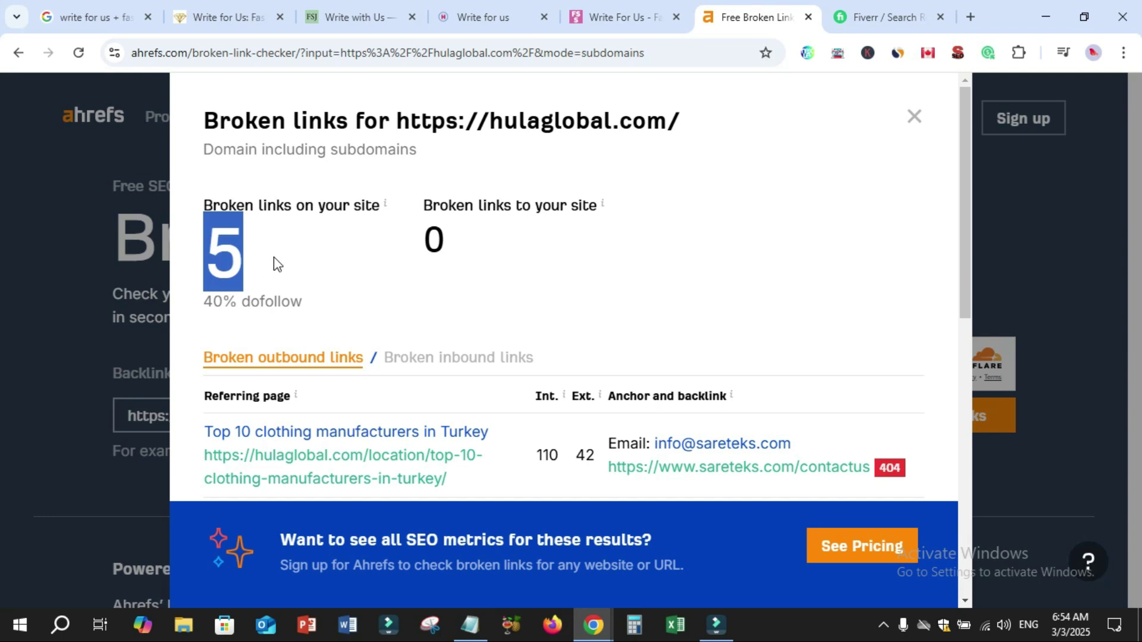
click(347, 19)
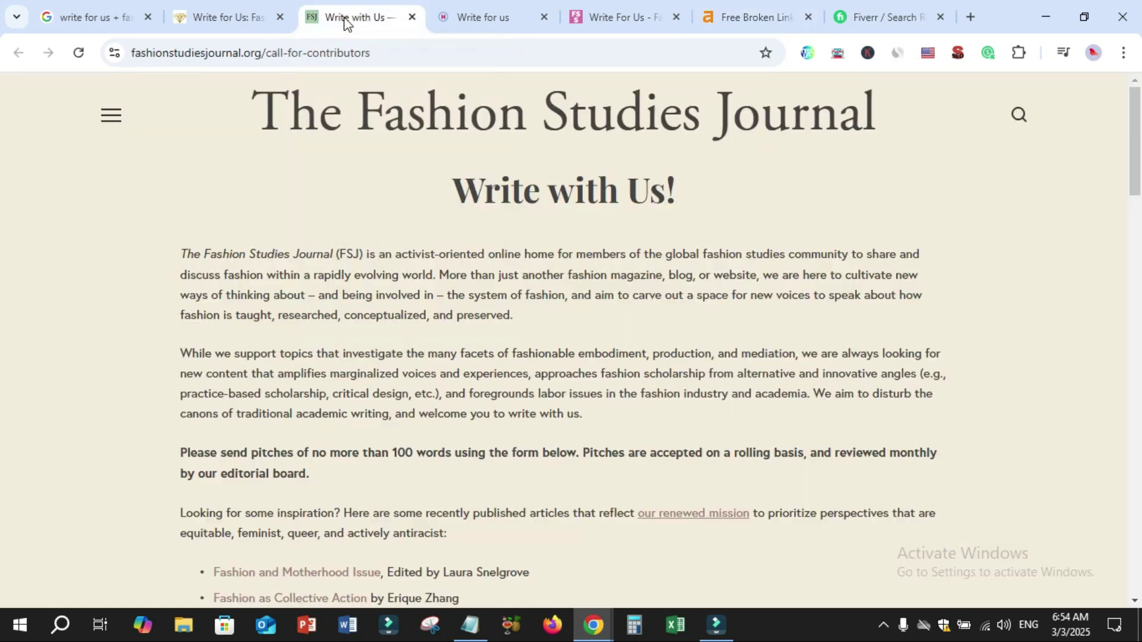
click(226, 56)
click(265, 55)
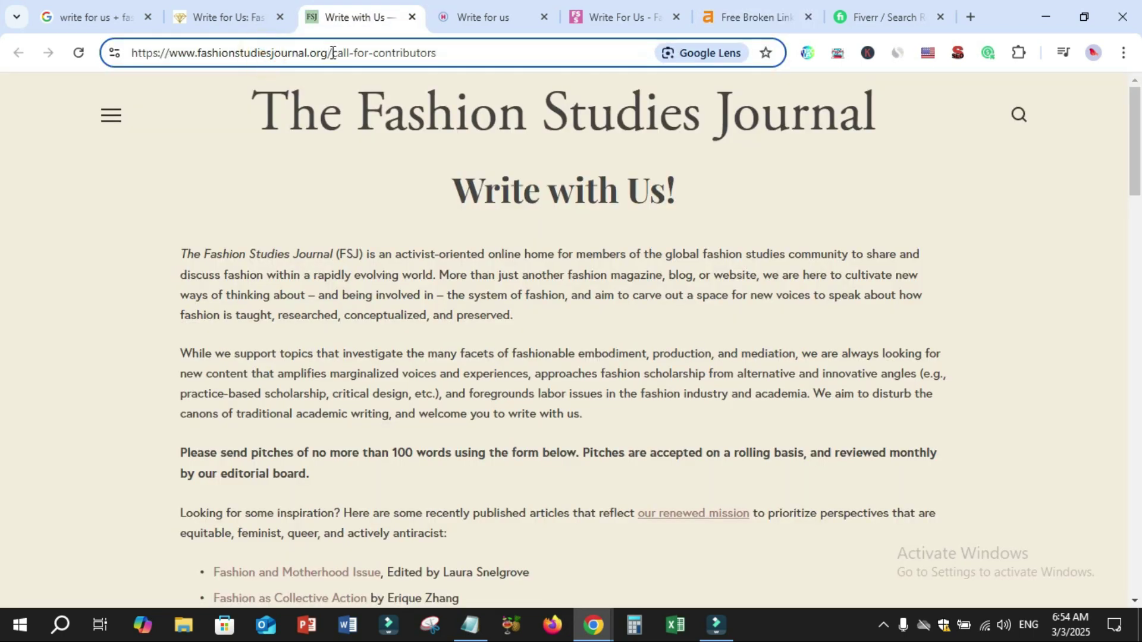
drag(328, 54, 148, 61)
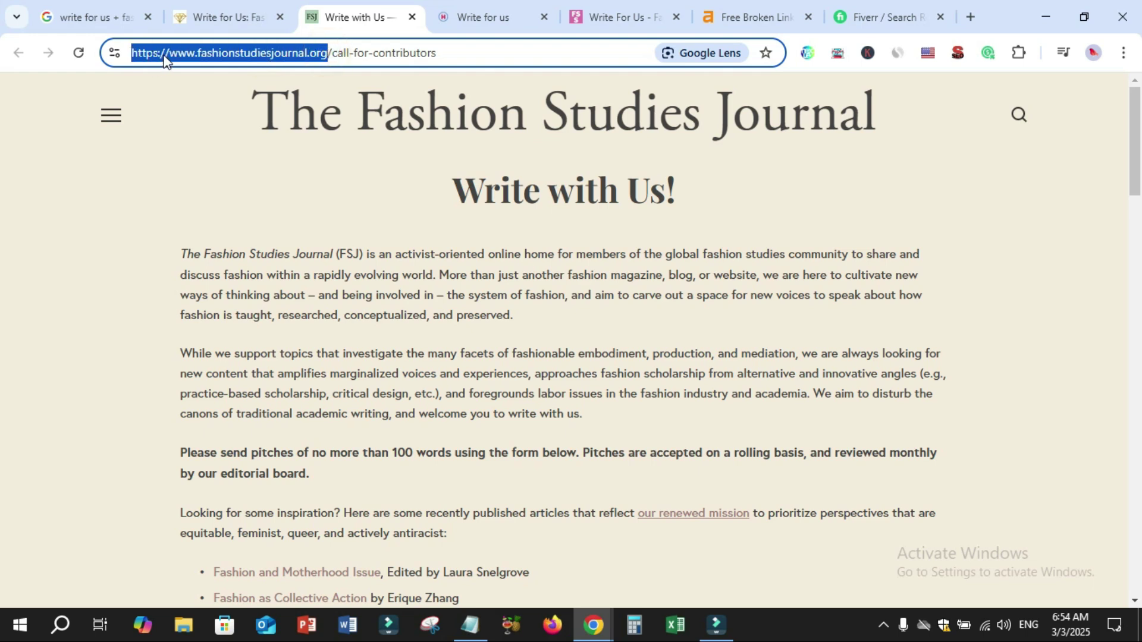
right_click(163, 56)
click(220, 215)
click(787, 18)
click(913, 119)
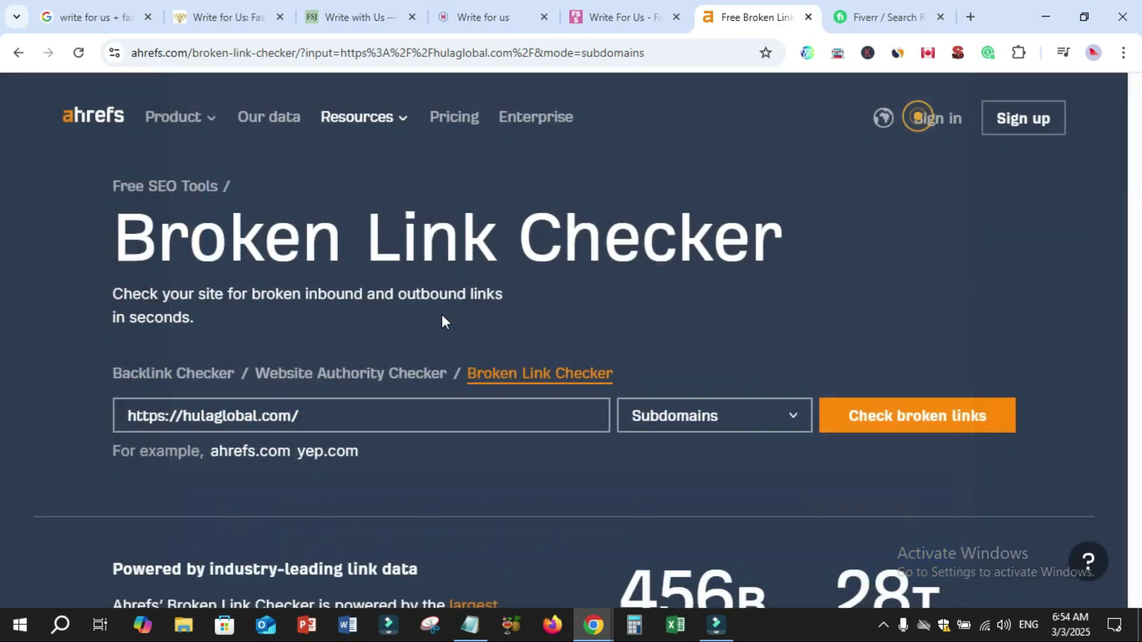
triple_click(337, 402)
key(ctrl+v)
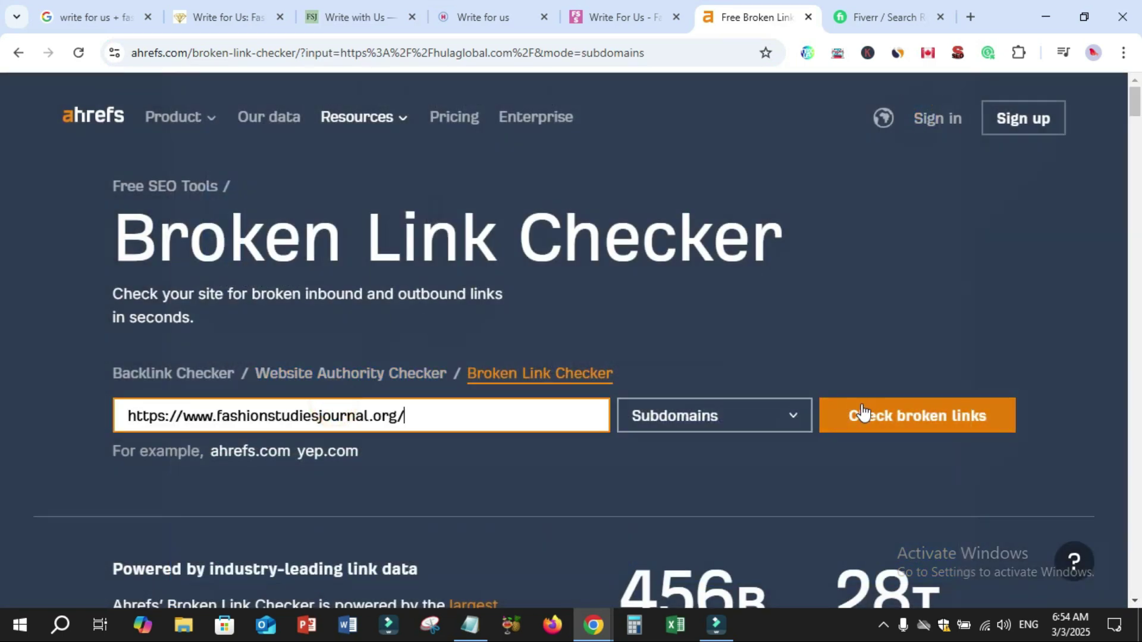
click(859, 416)
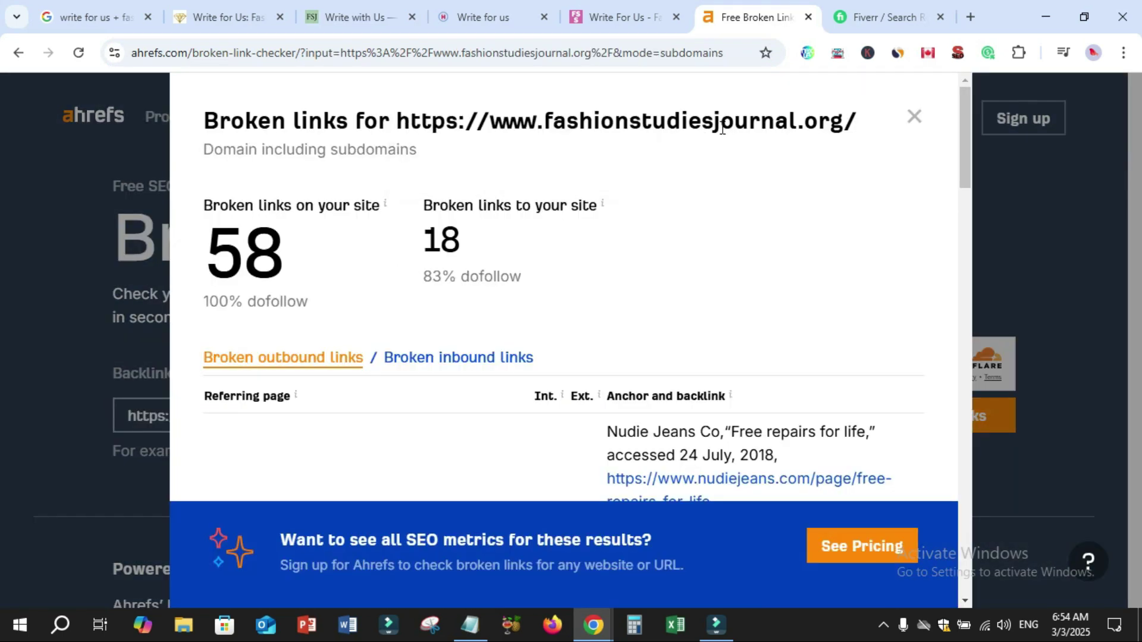
drag(426, 239, 466, 246)
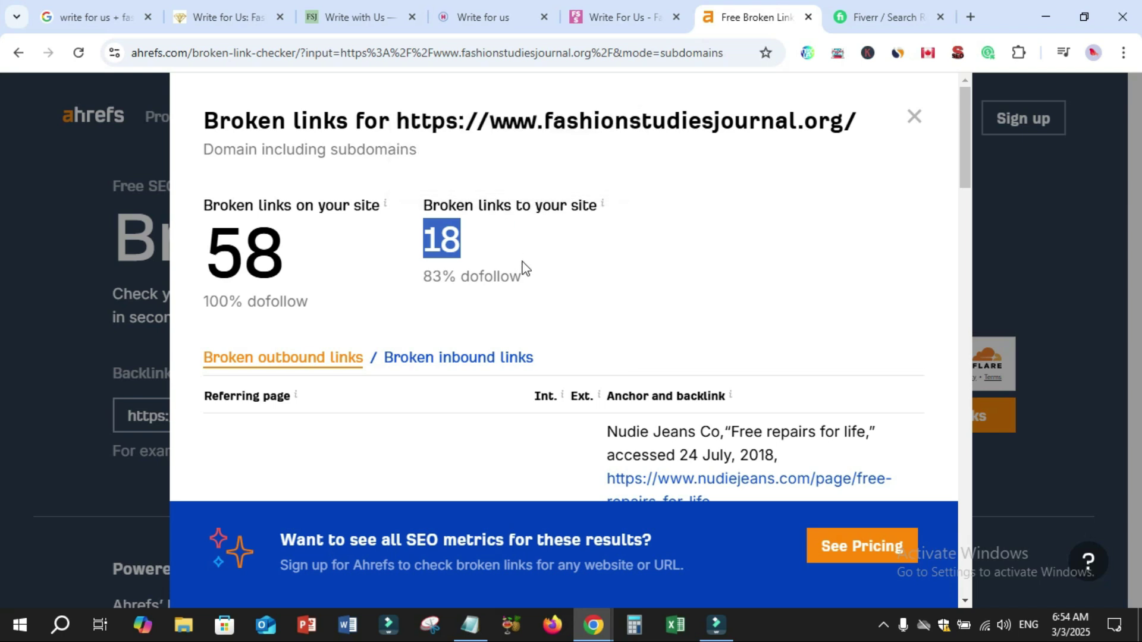
Step: Open the home page of The Fashion Studies Journal from its call-for-contributors page
click(339, 13)
click(353, 110)
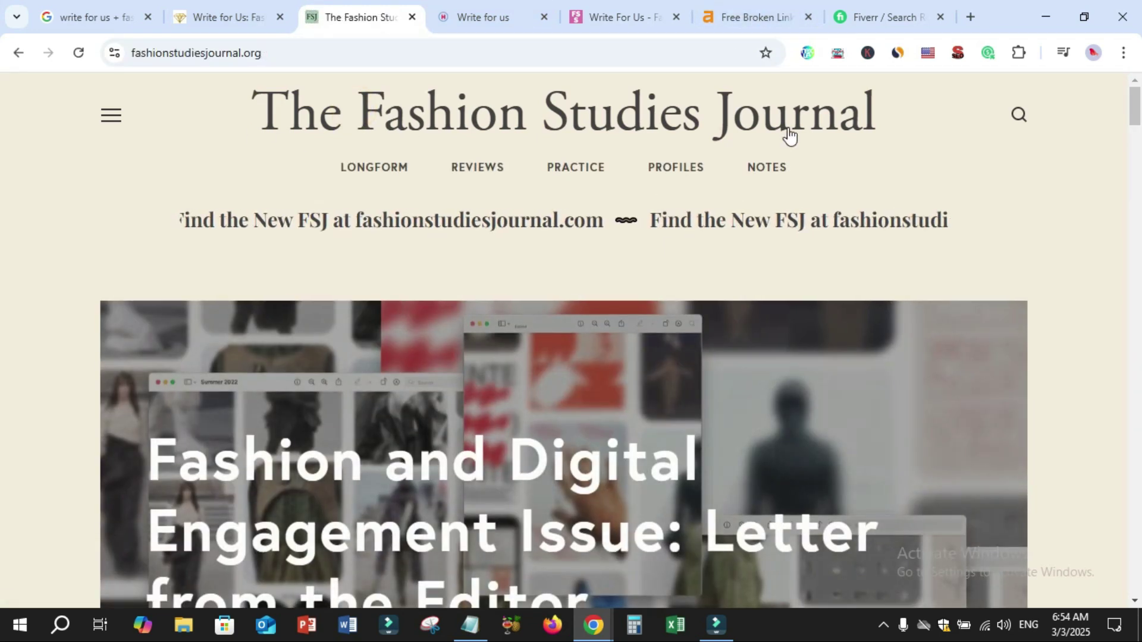
click(767, 23)
drag(207, 262, 280, 262)
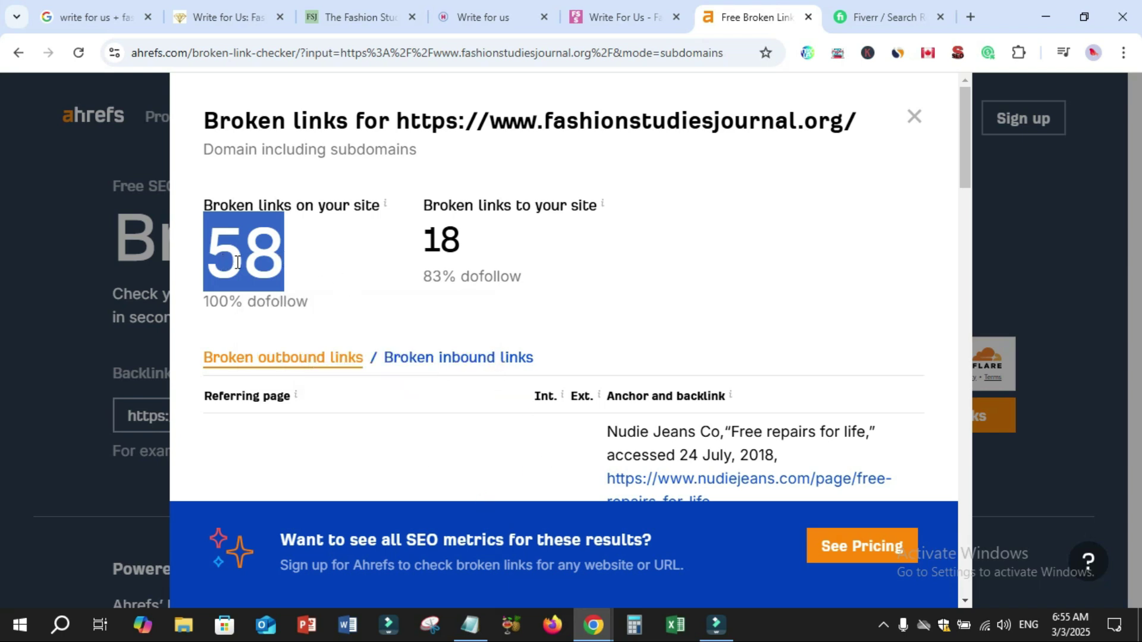
drag(419, 242, 472, 250)
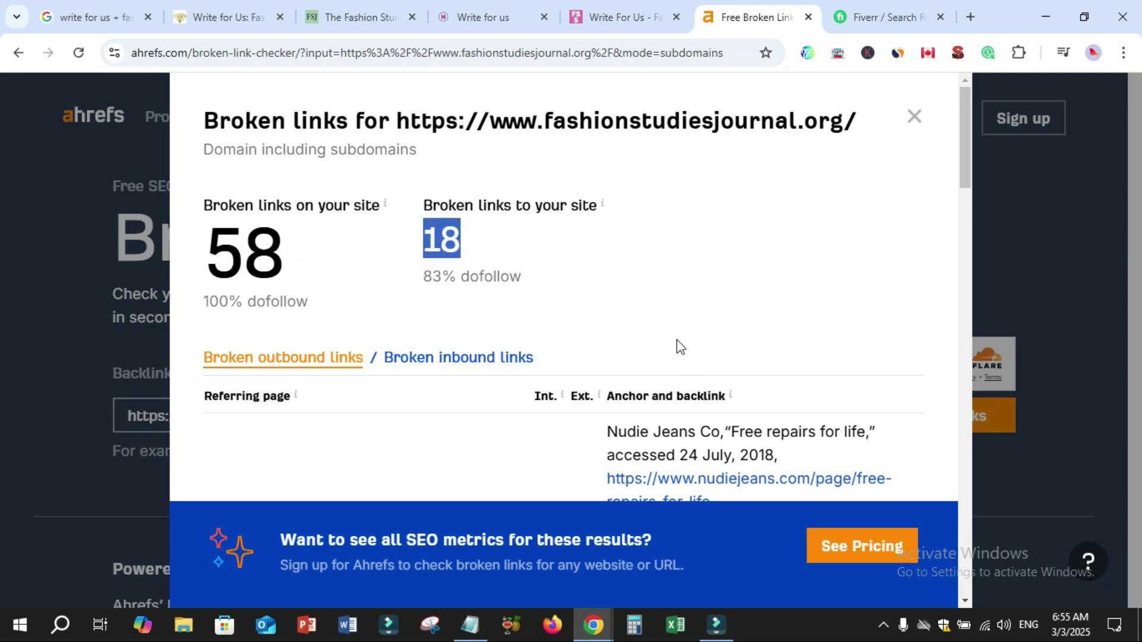
scroll(668, 326, down, 3)
scroll(668, 327, up, 3)
scroll(555, 275, down, 4)
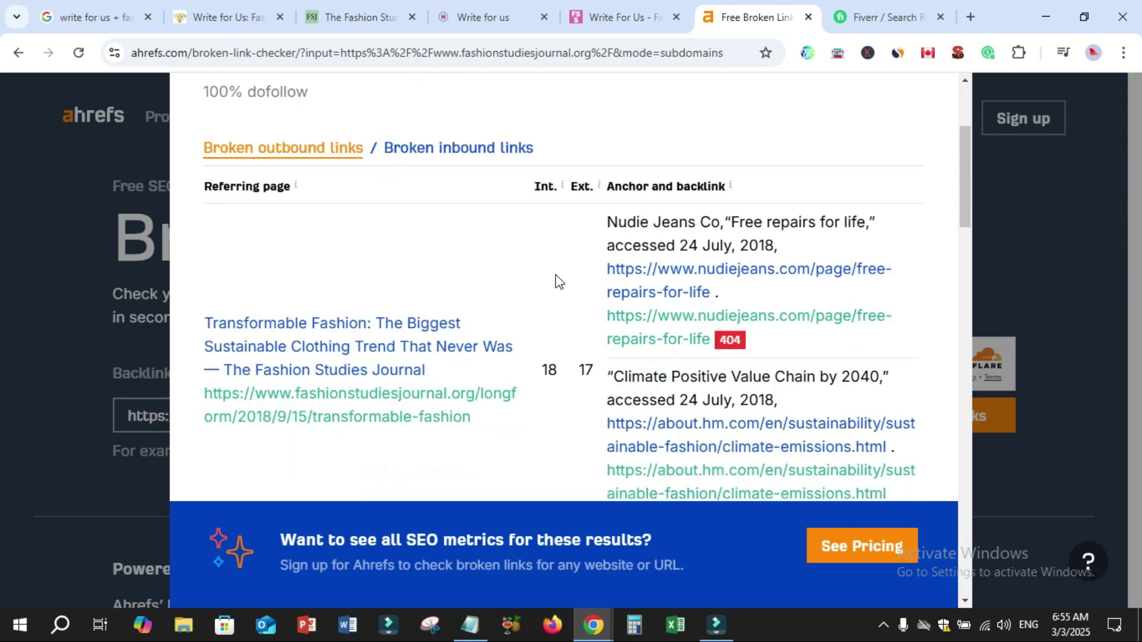
scroll(589, 260, up, 4)
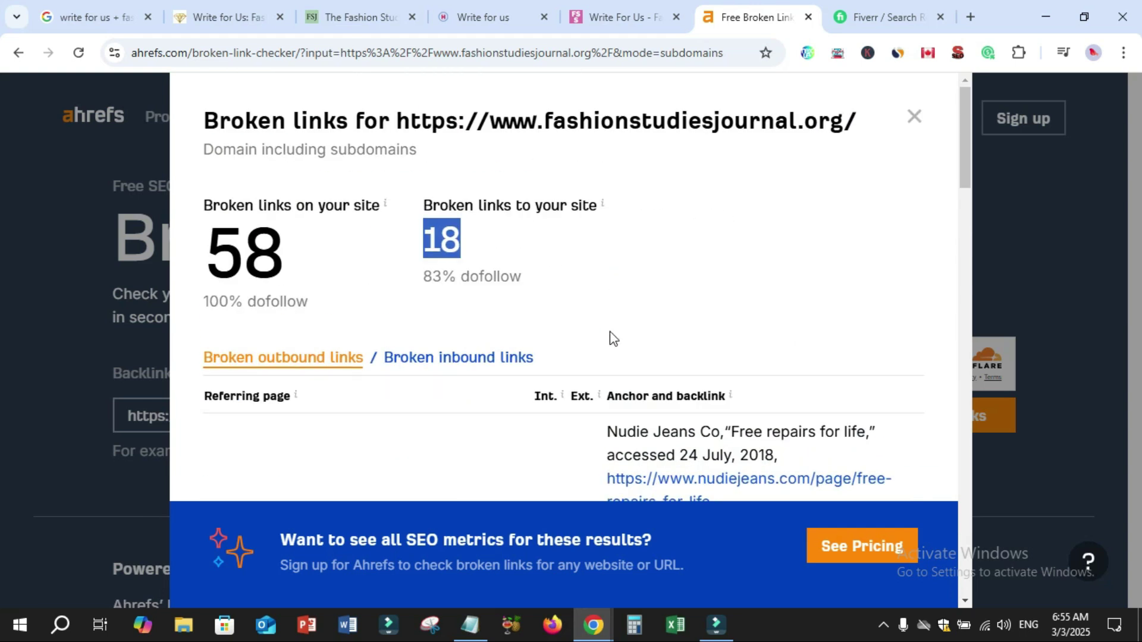
Step: Revisit The Fashion Studies Journal's page, and recheck the number of broken links to the site in the Ahrefs report
key(ctrl+3)
click(743, 18)
click(446, 236)
double_click(445, 238)
Step: Switch to the Fiverr search for "broken link" and examine the number of results and the first gigs offered
click(888, 12)
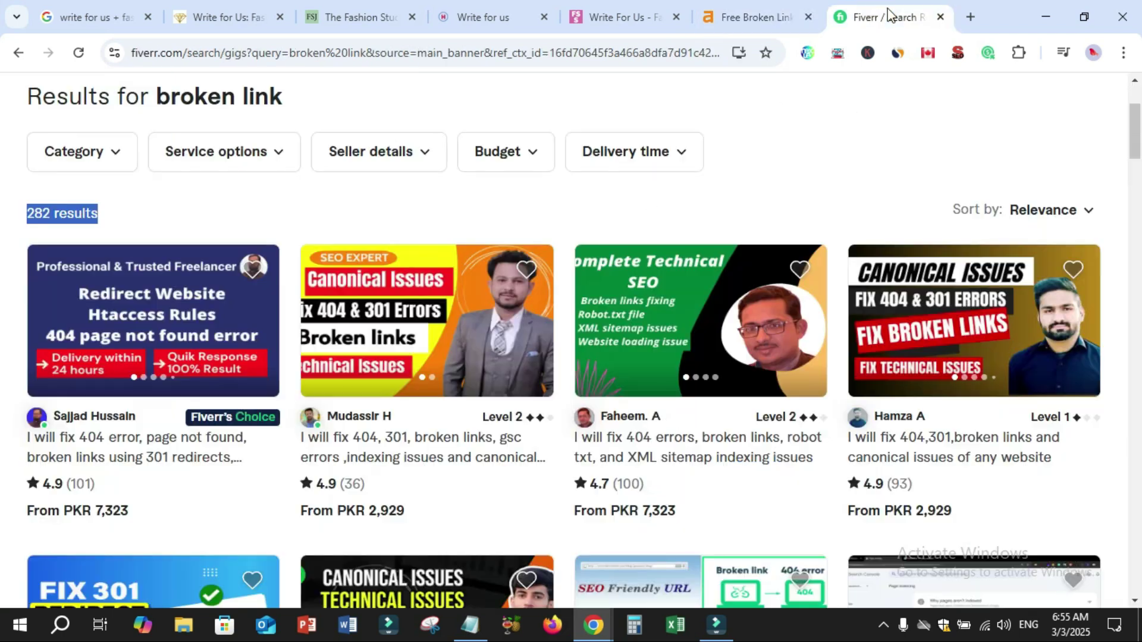
scroll(670, 236, up, 3)
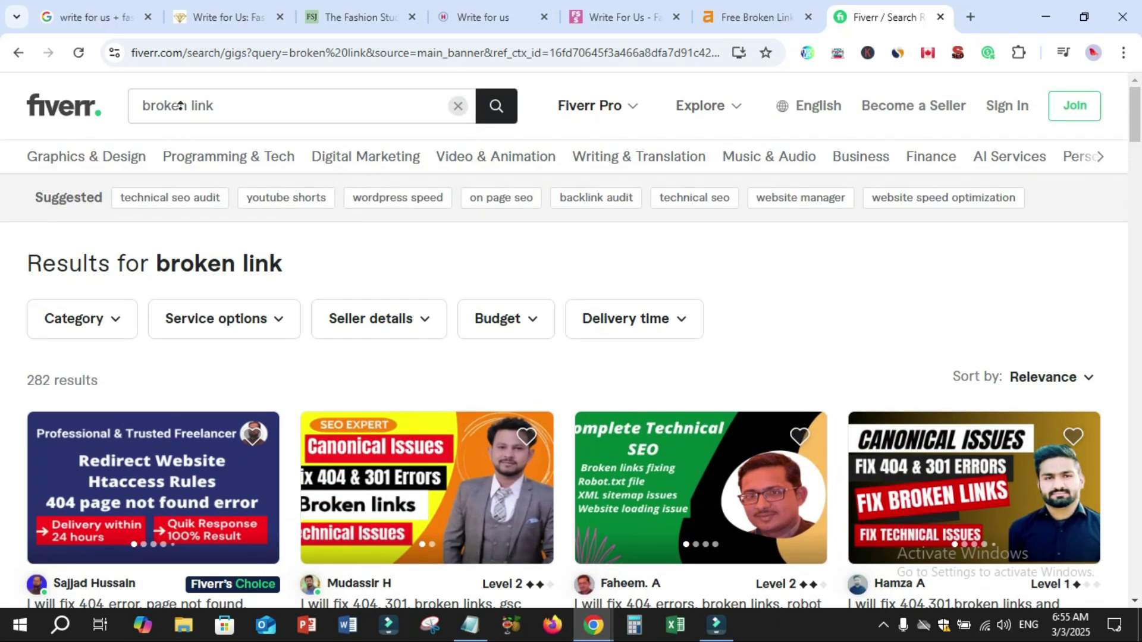
click(108, 90)
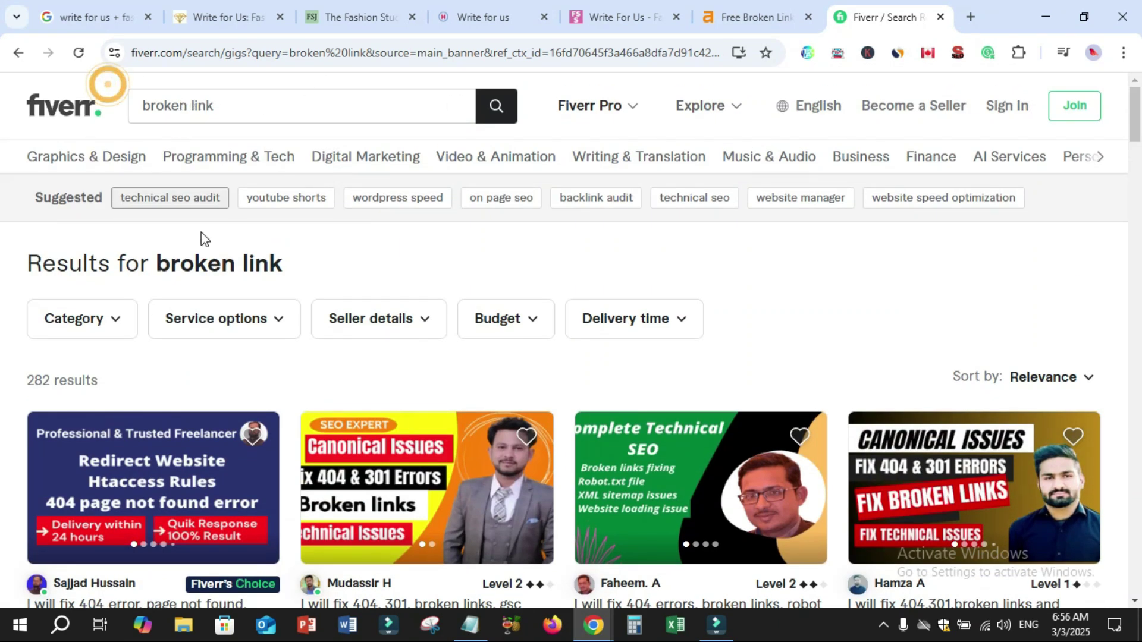
drag(27, 381, 106, 386)
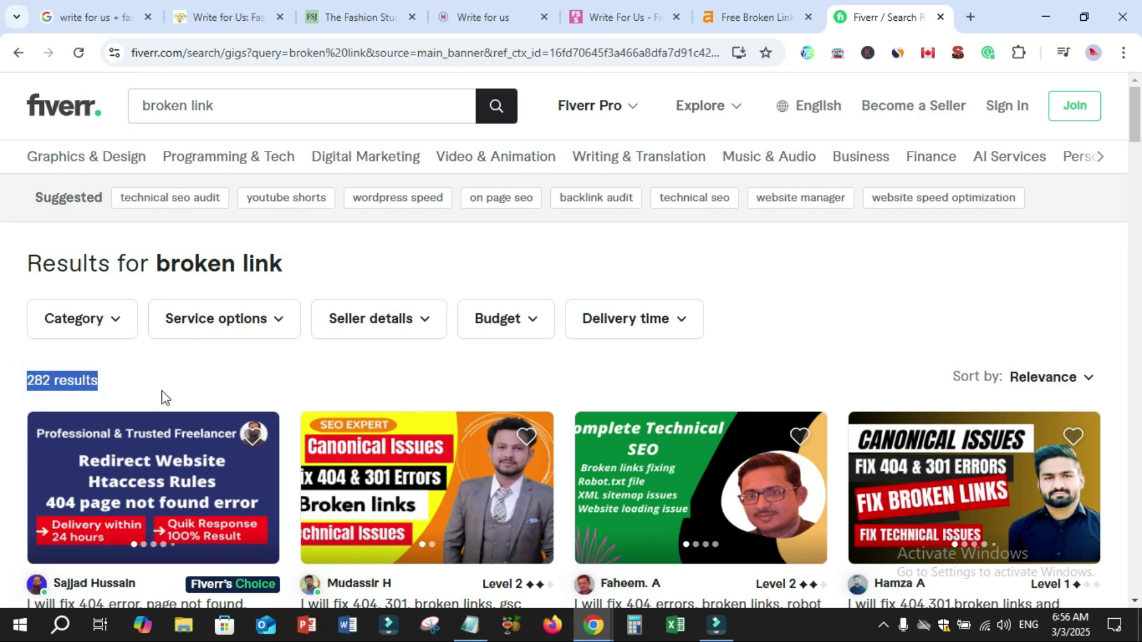
scroll(262, 363, down, 1)
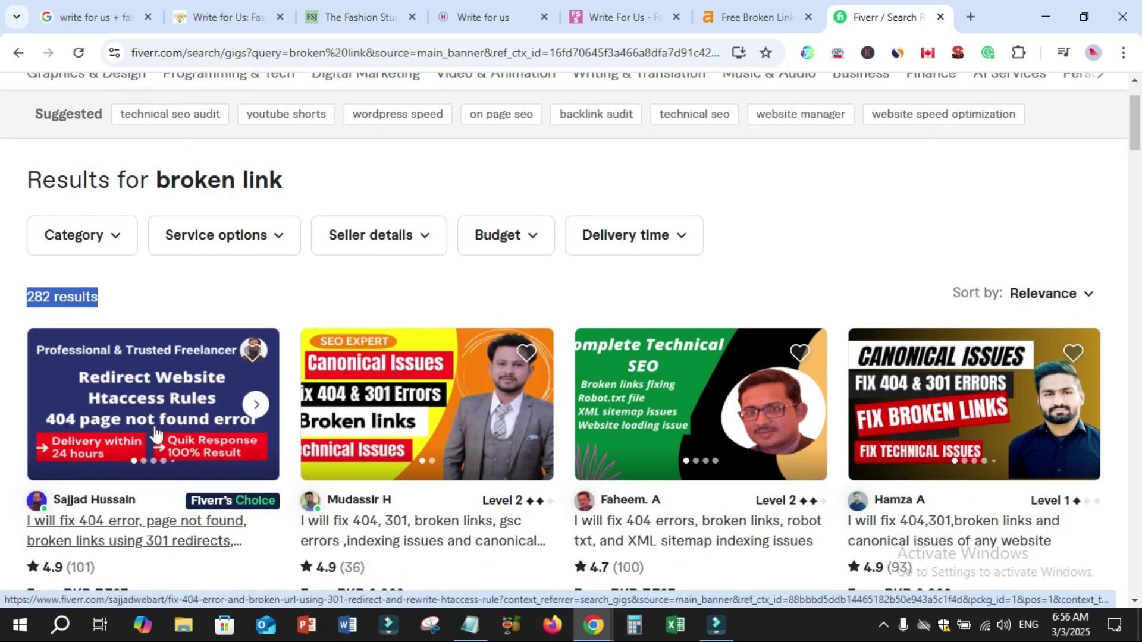
Step: Look at the broken outbound links in the Ahrefs report and check the first Fiverr gig's rating, review count and starting price
click(755, 16)
scroll(743, 330, down, 4)
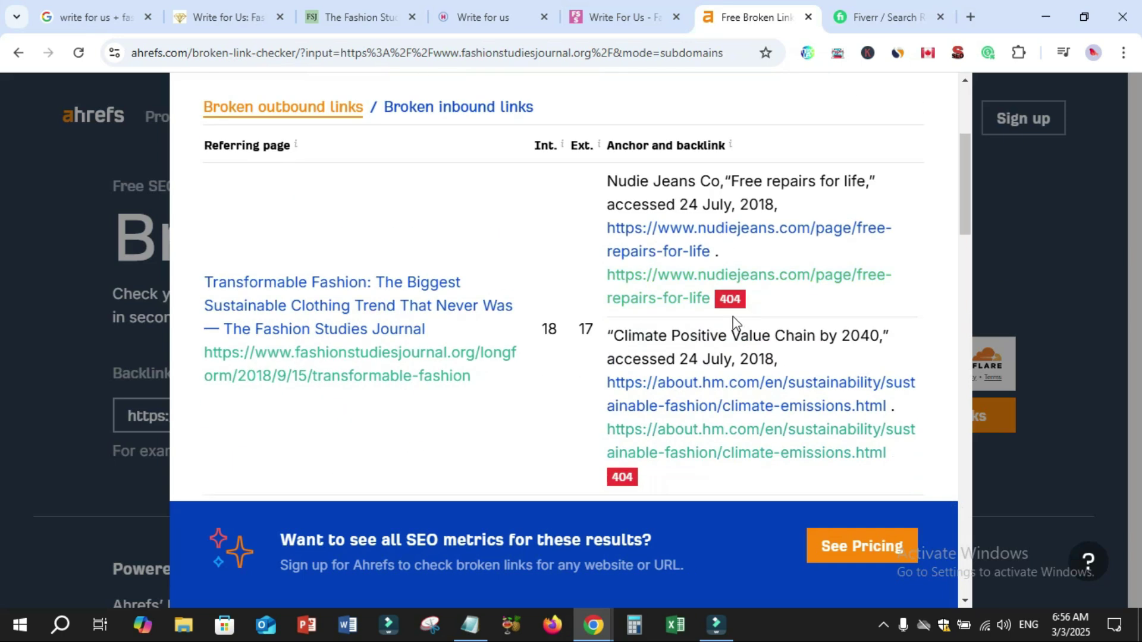
click(890, 12)
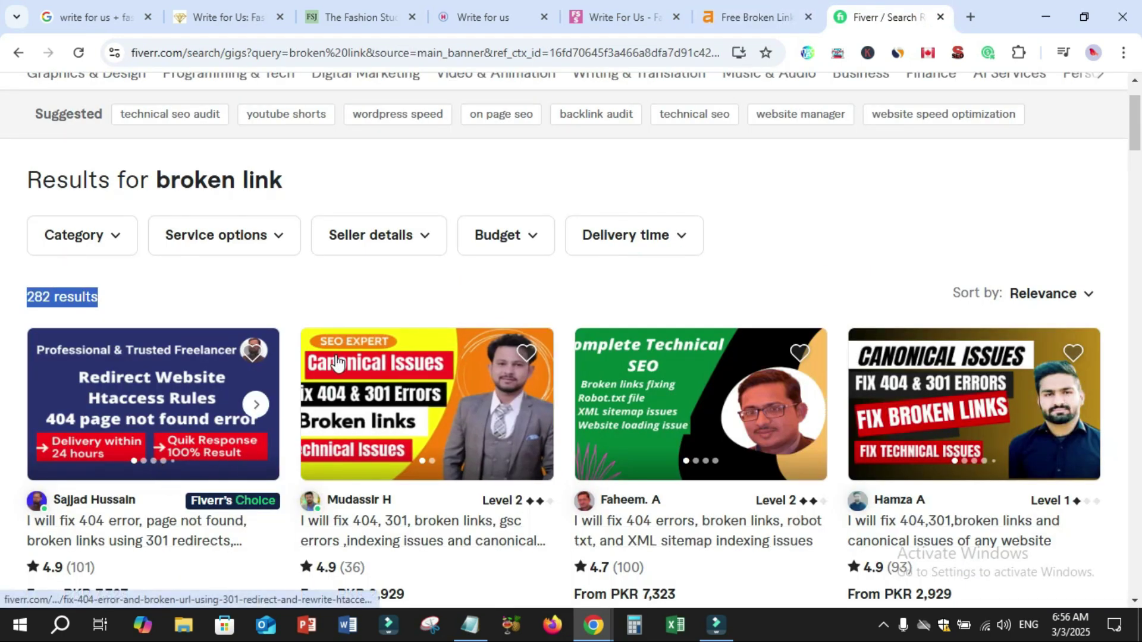
scroll(102, 423, down, 3)
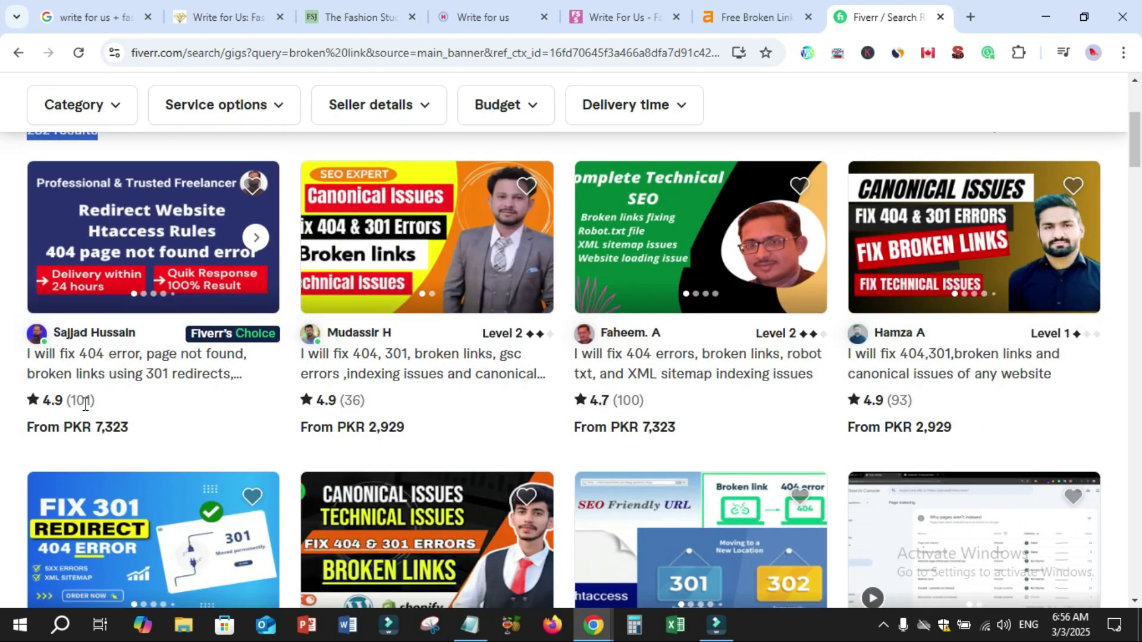
drag(95, 402, 44, 399)
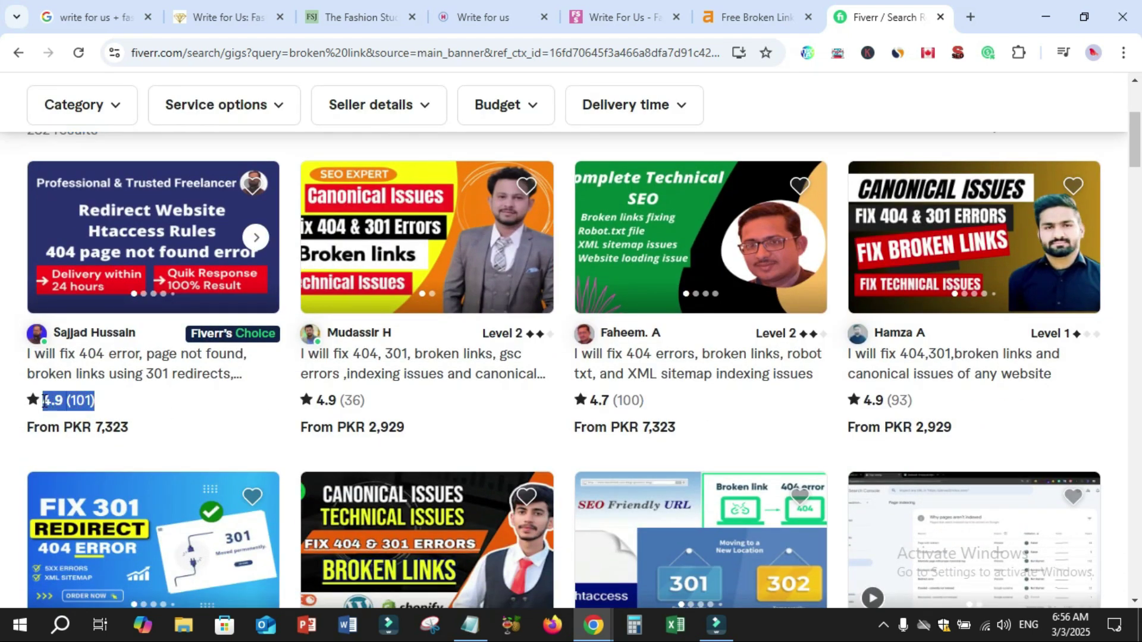
drag(129, 428, 24, 434)
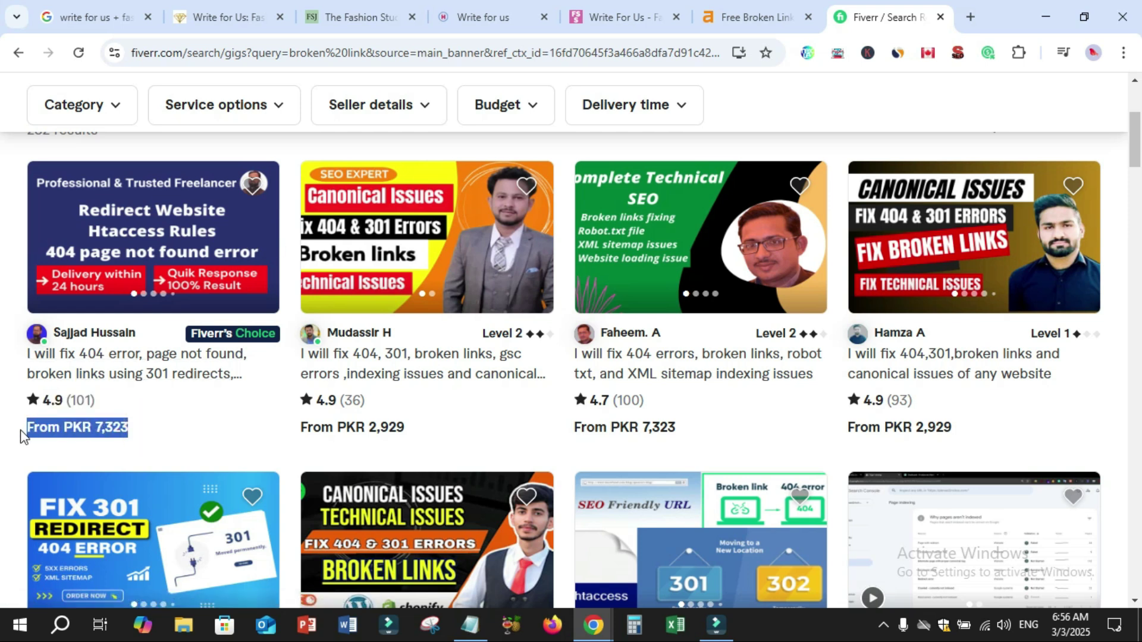
scroll(24, 435, up, 4)
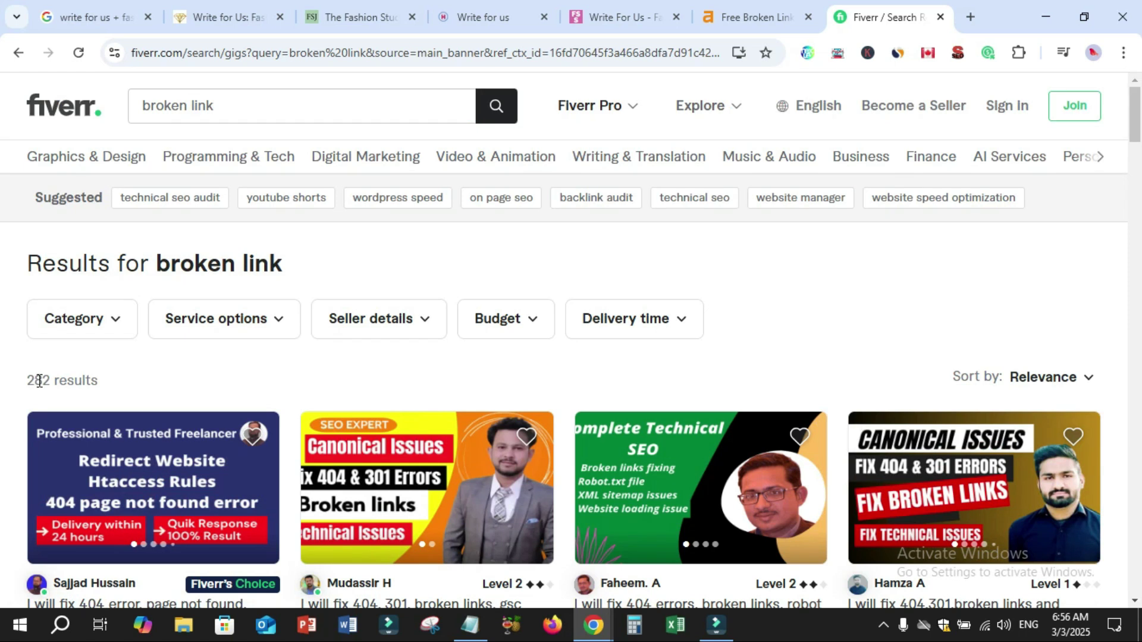
Step: Go back to the Ahrefs report from Fiverr and review the number of broken links on the Fashion Studies Journal site
click(728, 16)
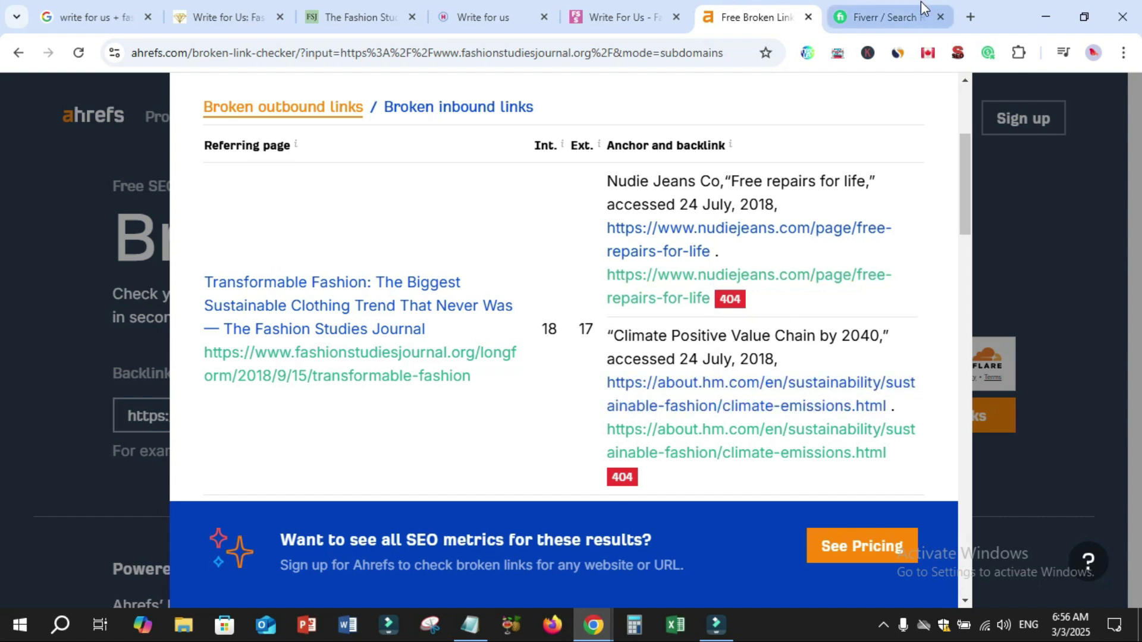
click(875, 16)
click(754, 18)
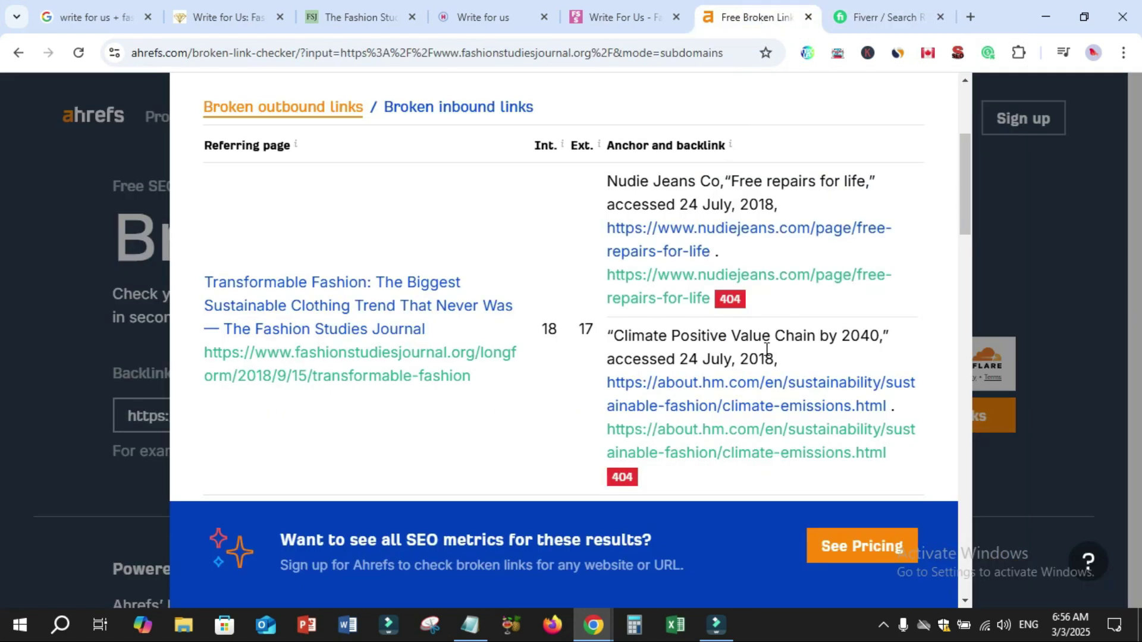
scroll(770, 411, up, 4)
click(445, 254)
drag(238, 253, 280, 260)
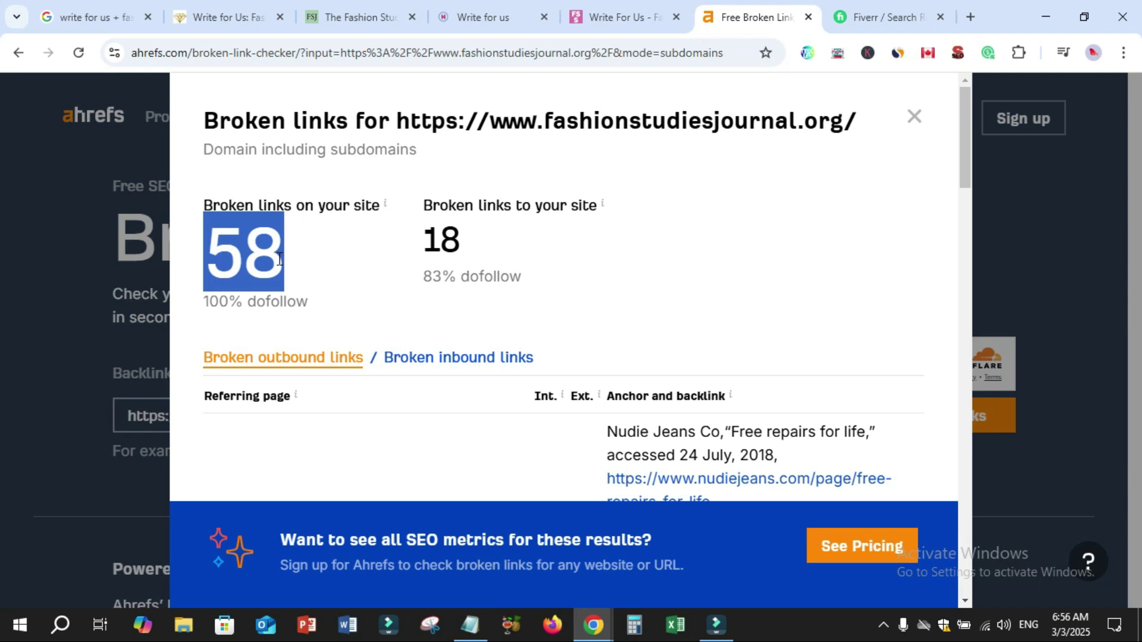
click(215, 259)
drag(212, 259, 273, 259)
Step: Revisit the Hula and Fashion School Snitch write-for-us pages and review the Ahrefs count of broken links on the Fashion Studies Journal site
click(484, 16)
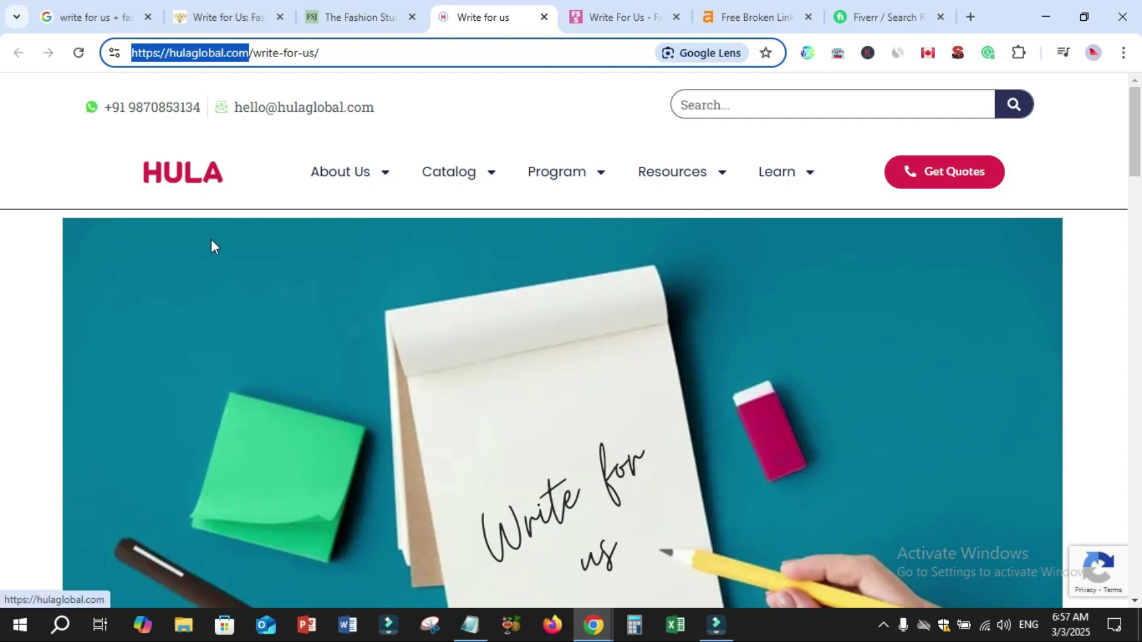
click(618, 23)
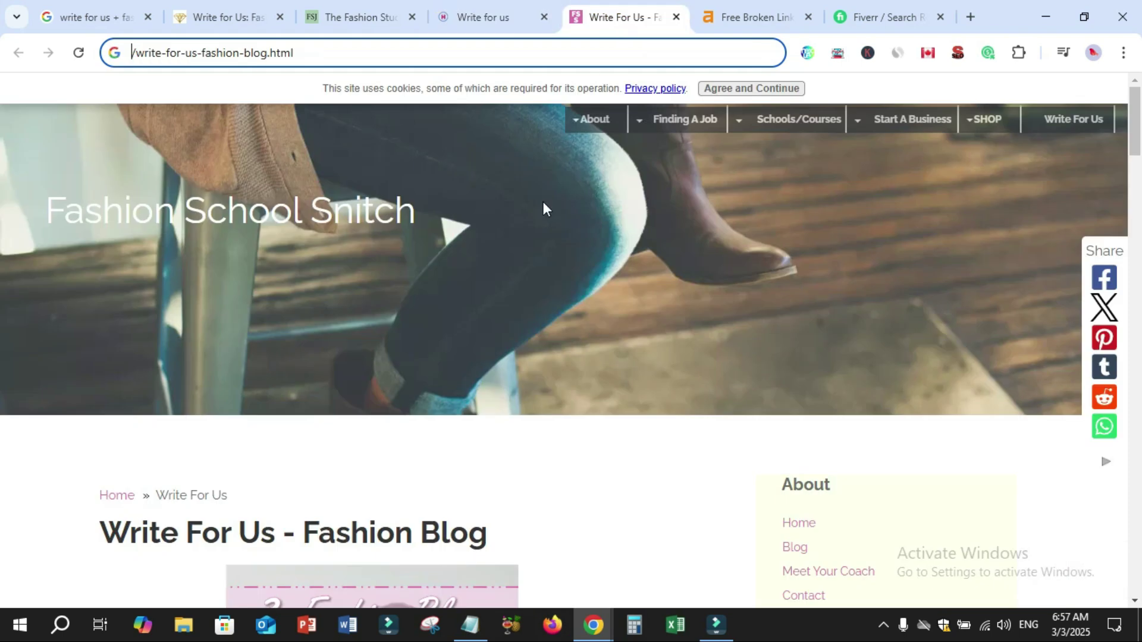
click(771, 16)
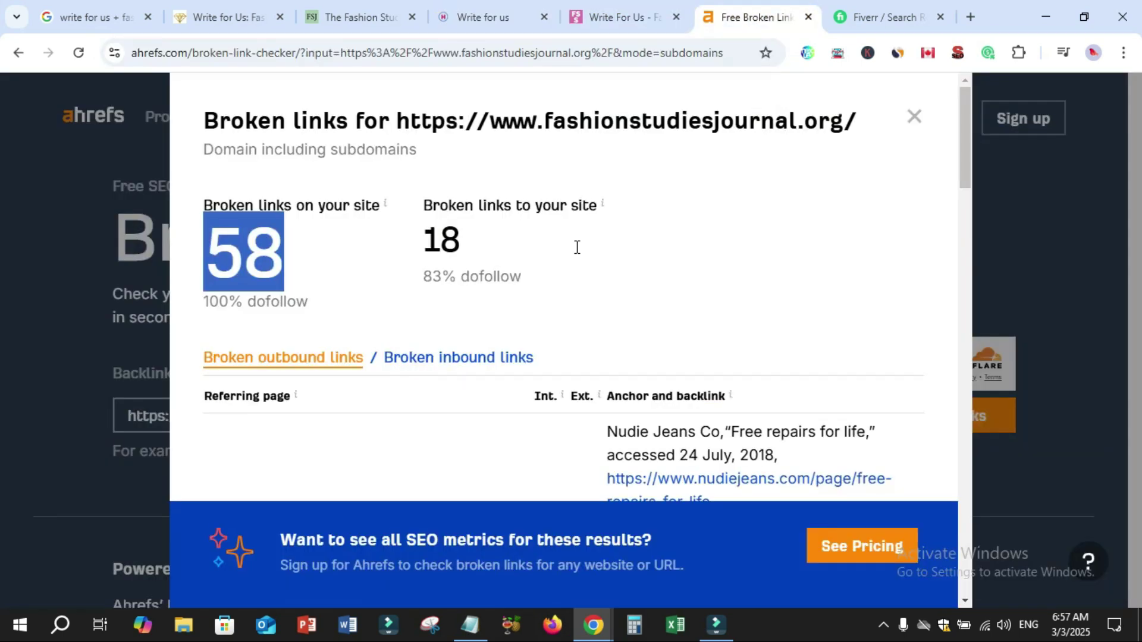
click(253, 269)
double_click(205, 253)
click(246, 255)
double_click(246, 254)
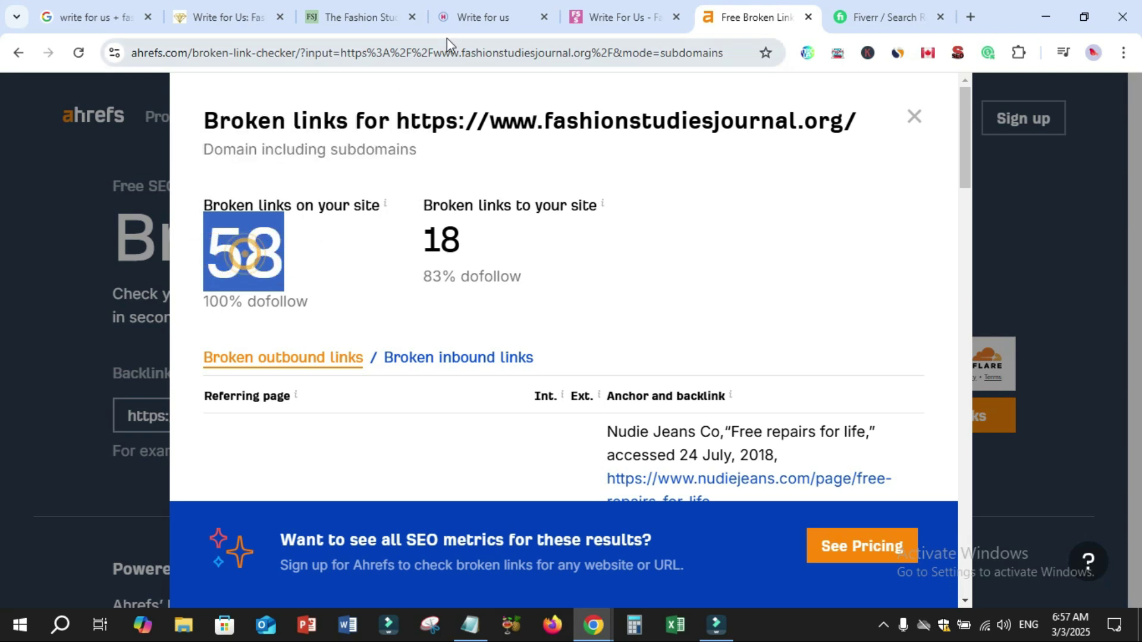
click(467, 22)
click(626, 16)
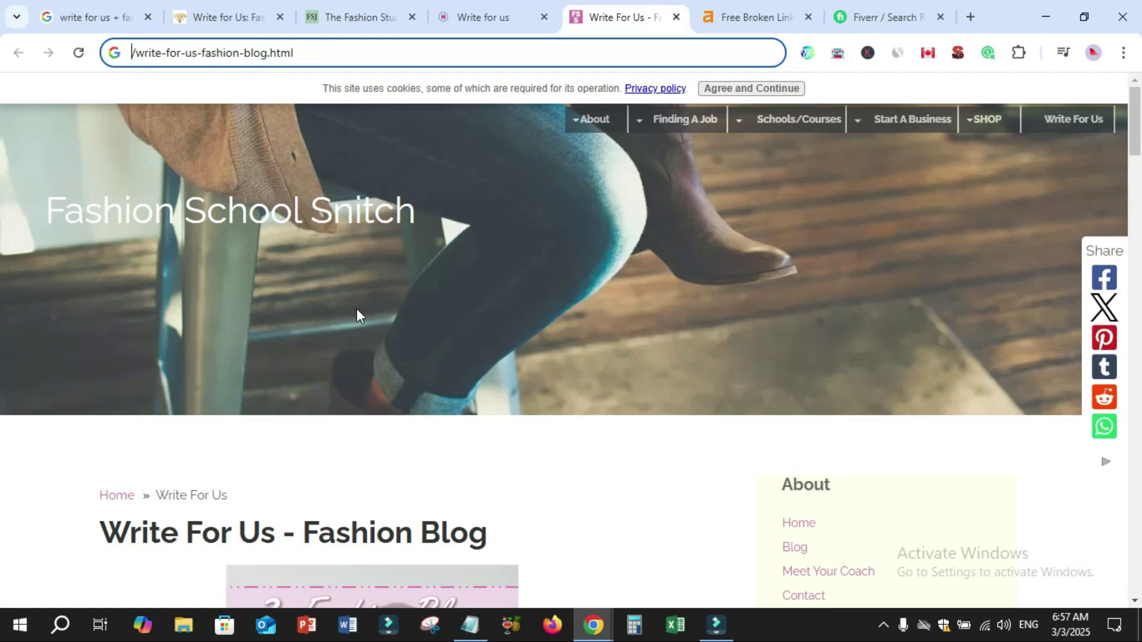
click(748, 16)
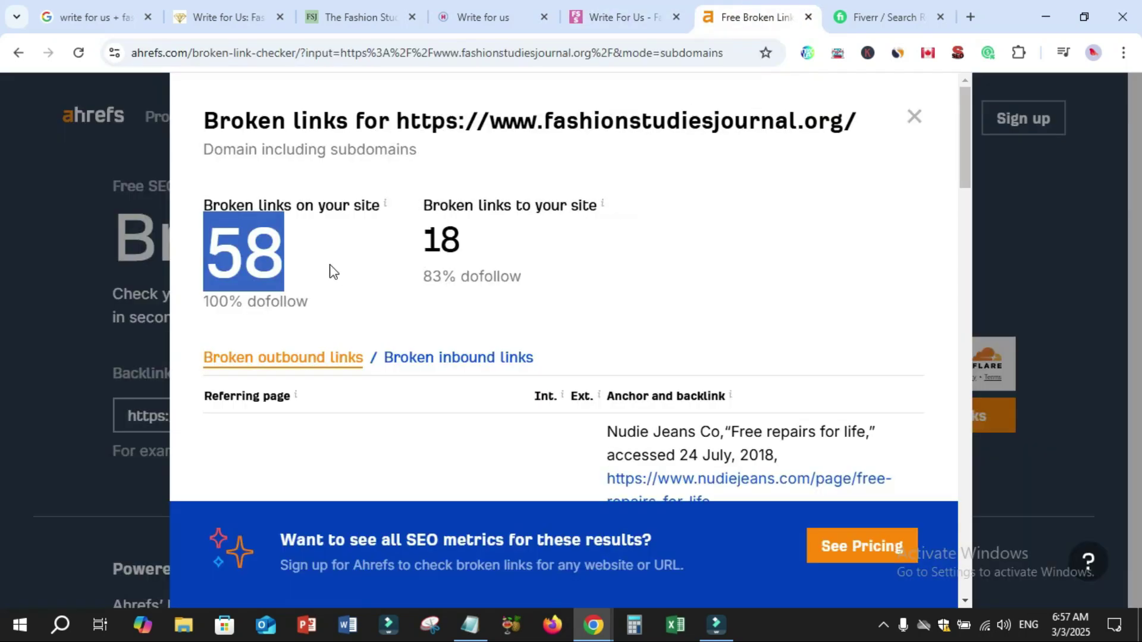